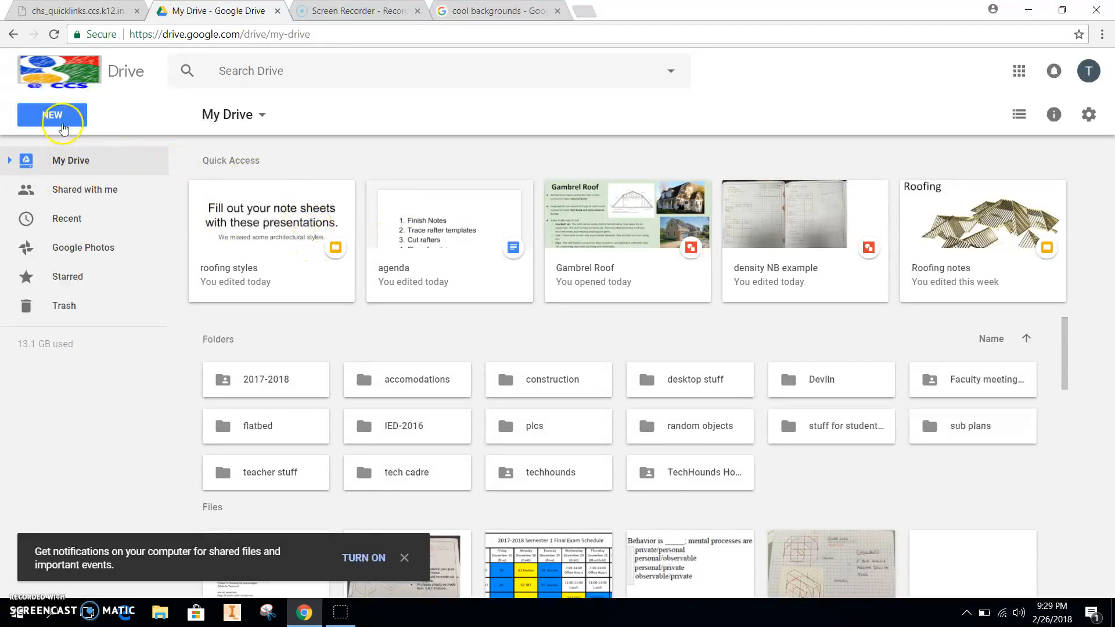
Create a new Google Drawings file from My Drive
{"action": "left_click", "coordinate": [77, 119]}
{"action": "mouse_move", "coordinate": [100, 311]}
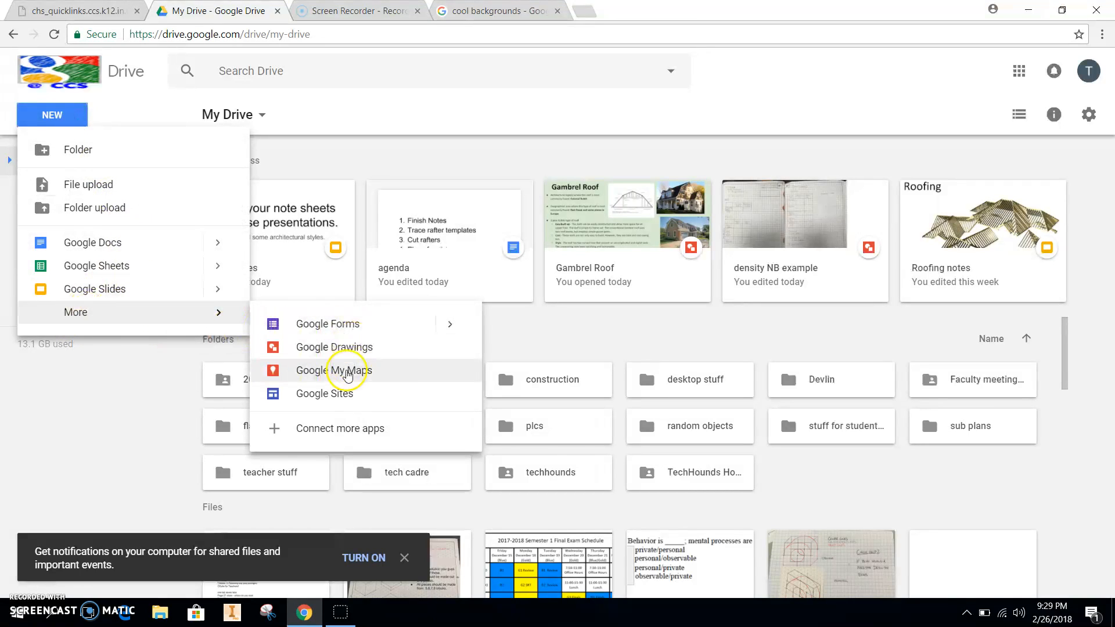
{"action": "left_click", "coordinate": [336, 350]}
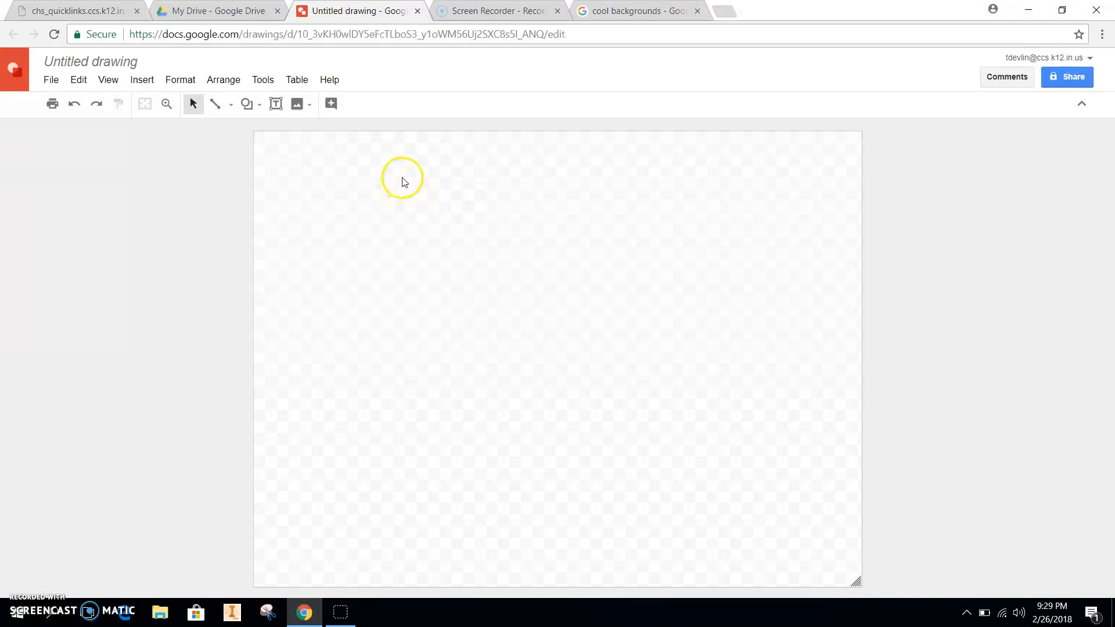
Publish the drawing to the web as a Medium (960x720) embed and copy the embed code
{"action": "left_click", "coordinate": [60, 87]}
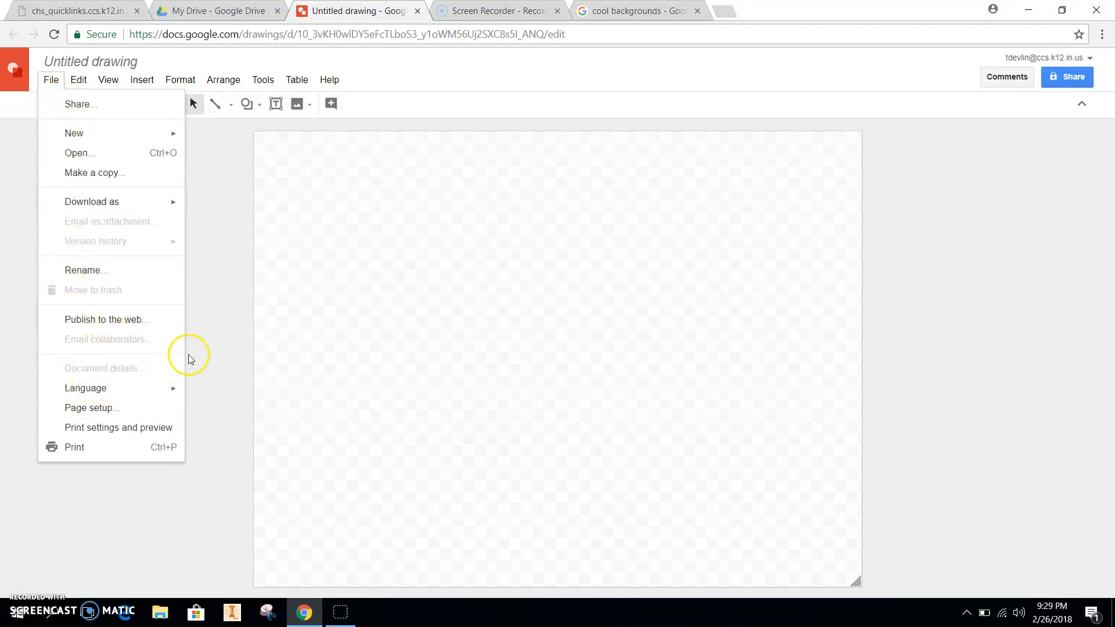
{"action": "left_click", "coordinate": [133, 323]}
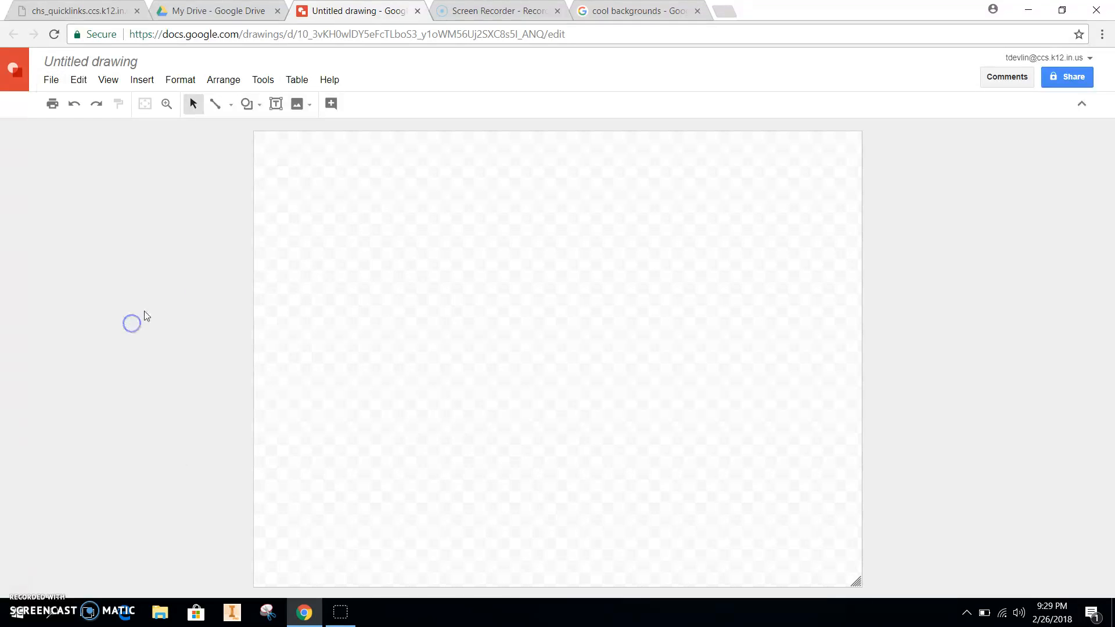
{"action": "left_click", "coordinate": [437, 292]}
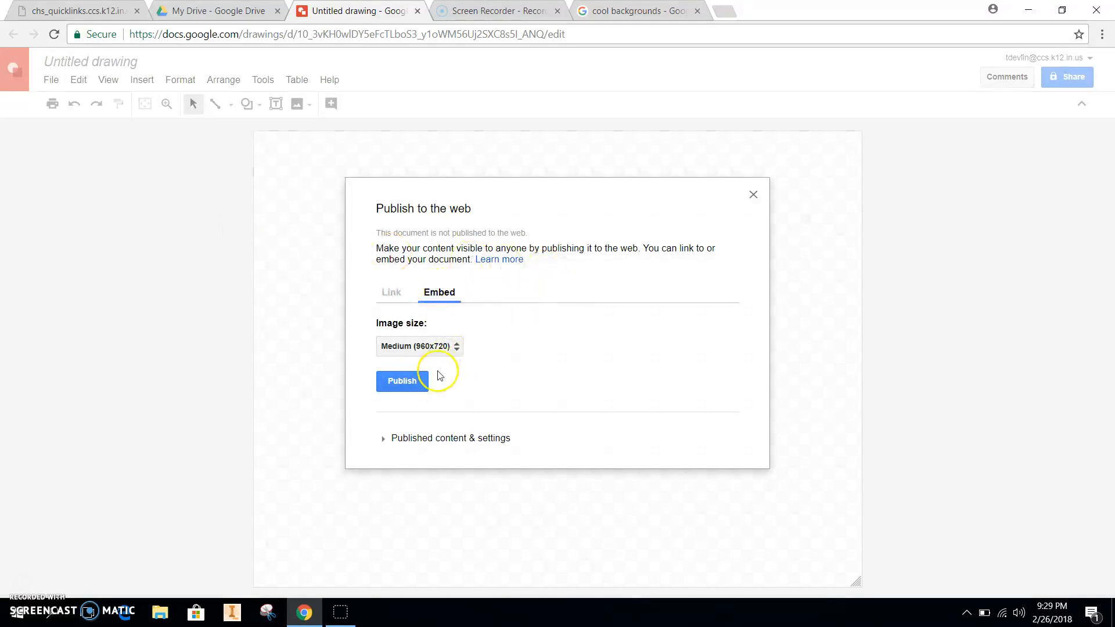
{"action": "left_click", "coordinate": [401, 381]}
{"action": "left_click", "coordinate": [608, 113]}
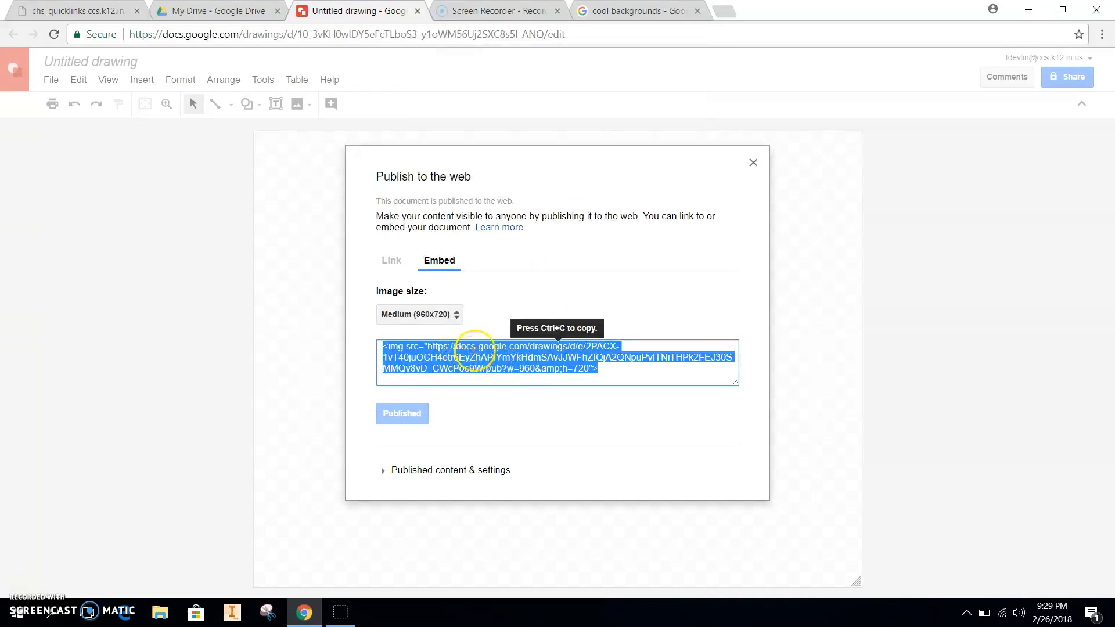
{"action": "key", "text": "ctrl+c"}
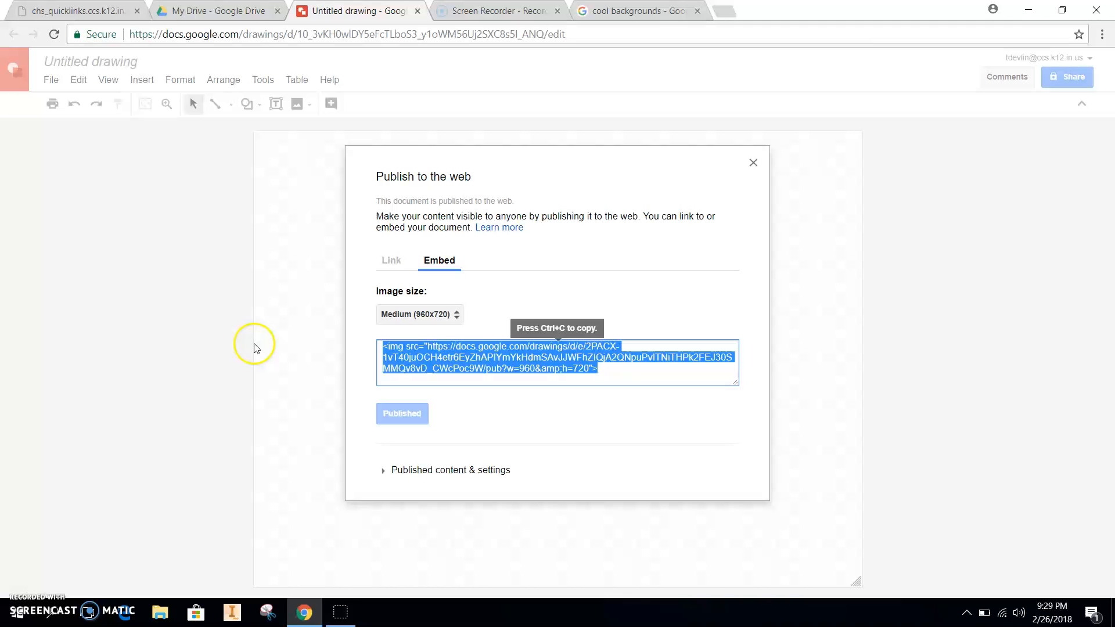
{"action": "left_click", "coordinate": [754, 165]}
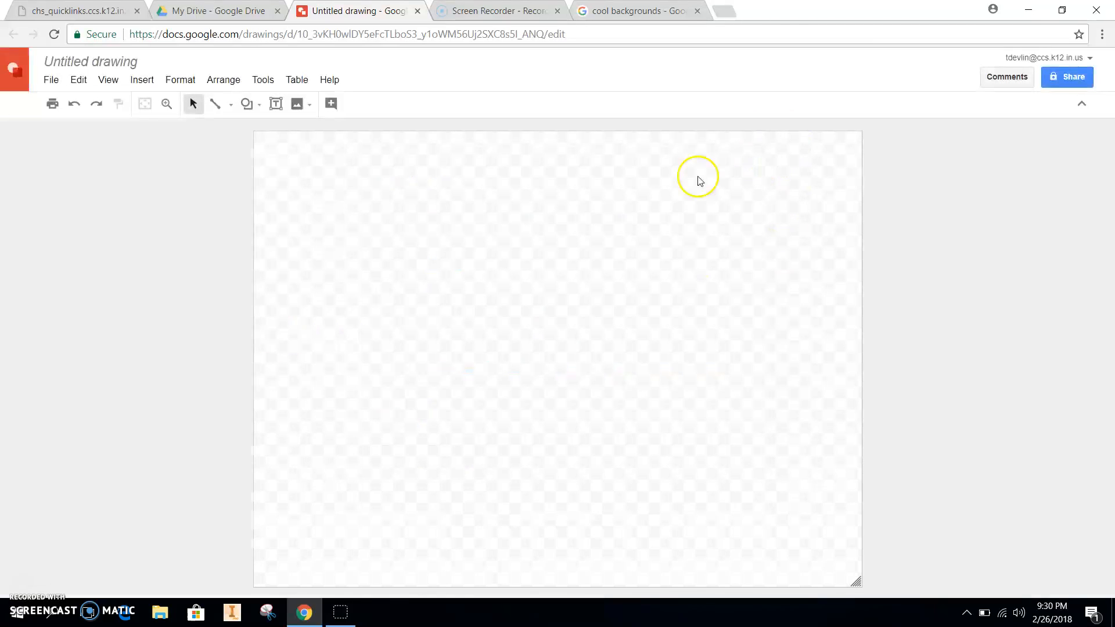
{"action": "left_click", "coordinate": [51, 80]}
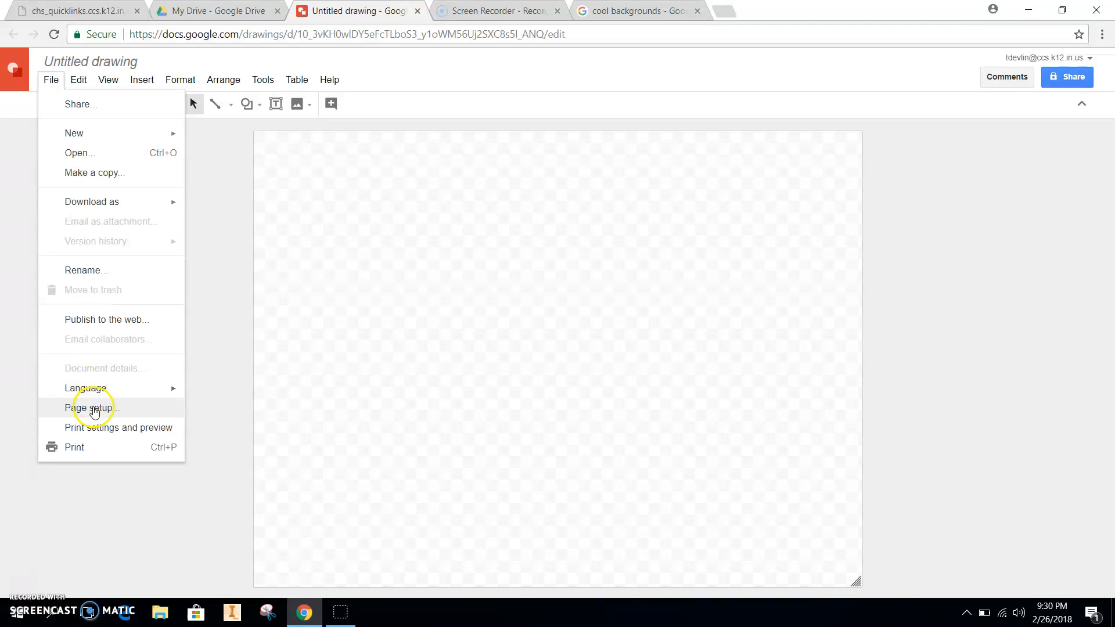
{"action": "mouse_move", "coordinate": [154, 200]}
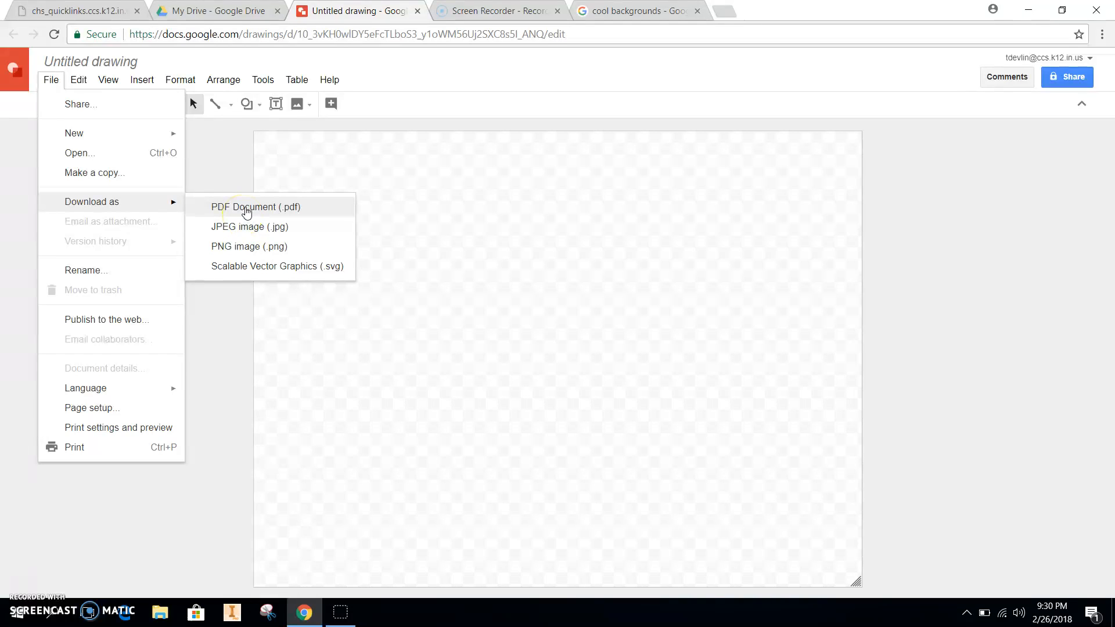
{"action": "left_click", "coordinate": [225, 157]}
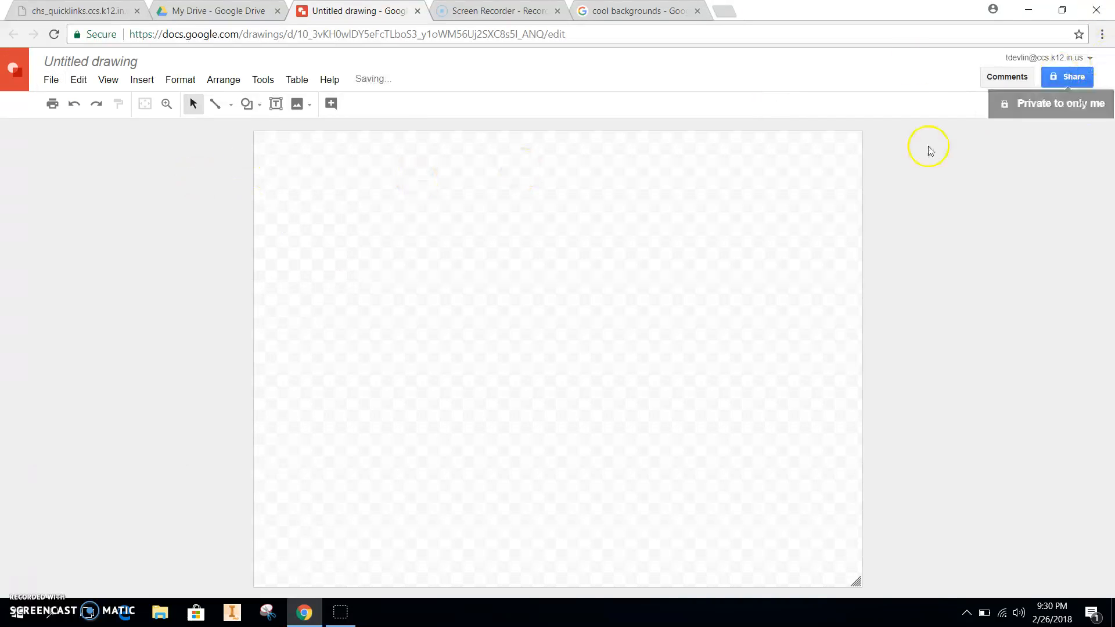
Name the file "sample drawing" for sharing and get its shareable view link
{"action": "left_click", "coordinate": [1058, 78]}
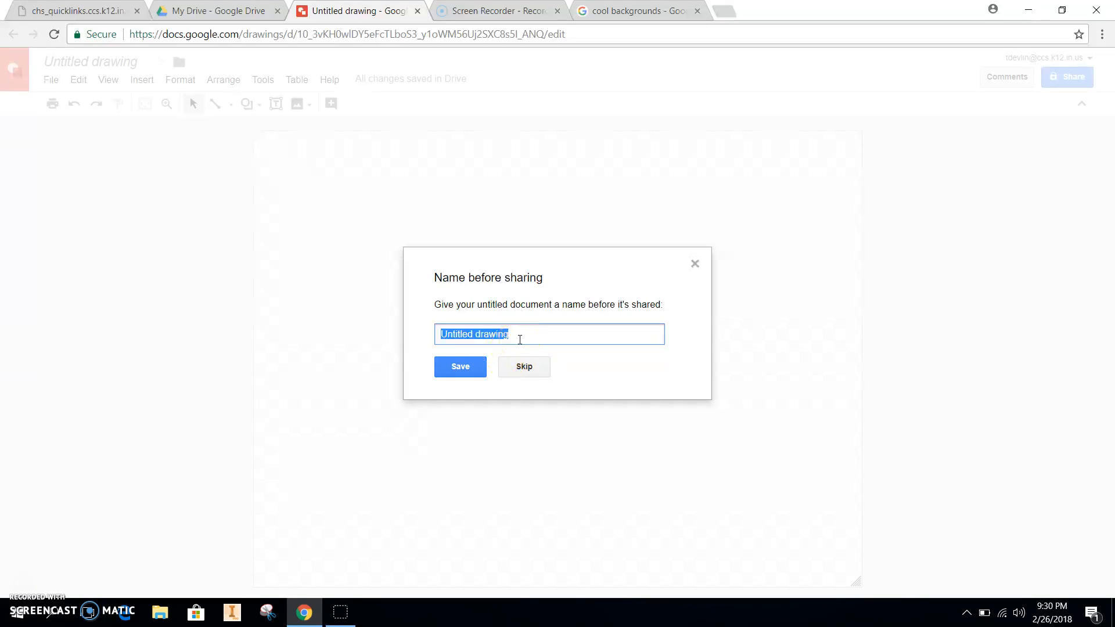
{"action": "type", "text": "dr"}
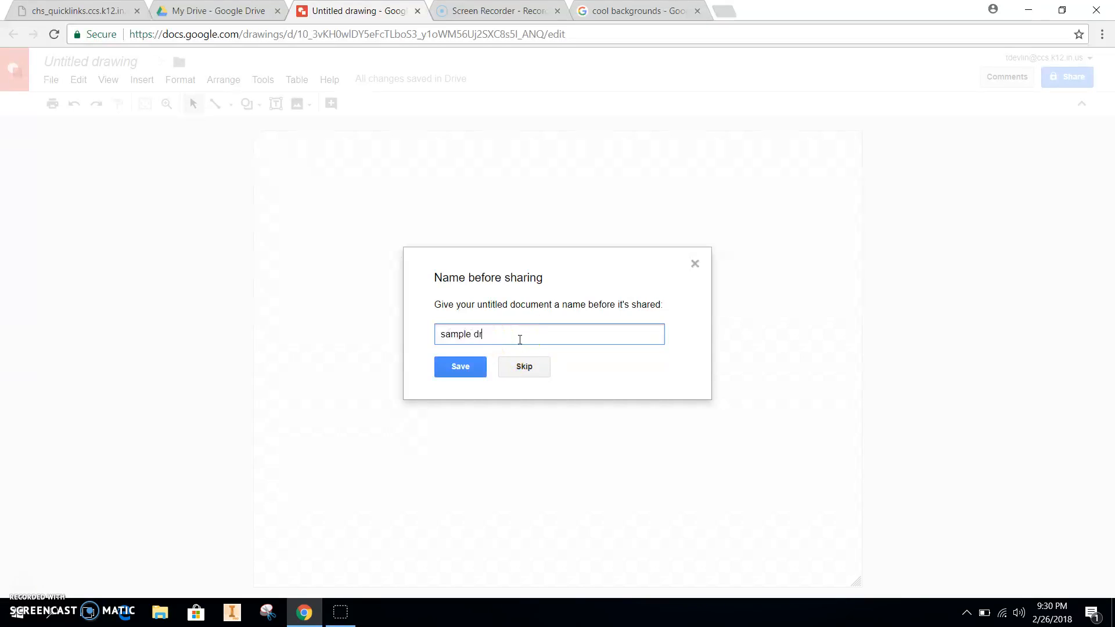
{"action": "type", "text": "ample drawing"}
{"action": "left_click", "coordinate": [458, 369]}
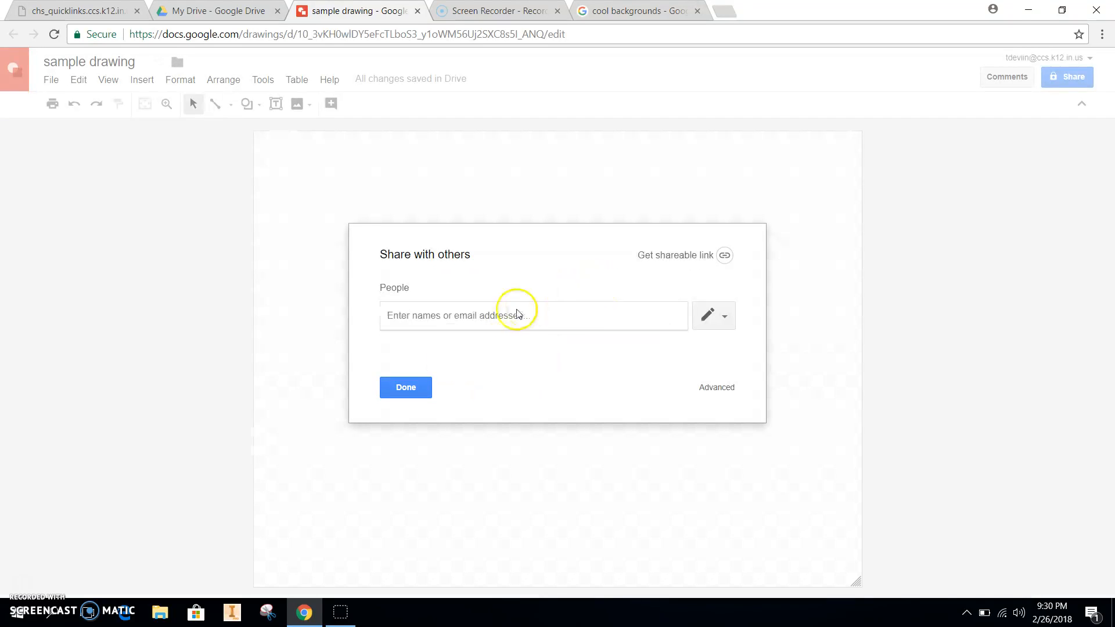
{"action": "left_click", "coordinate": [724, 257]}
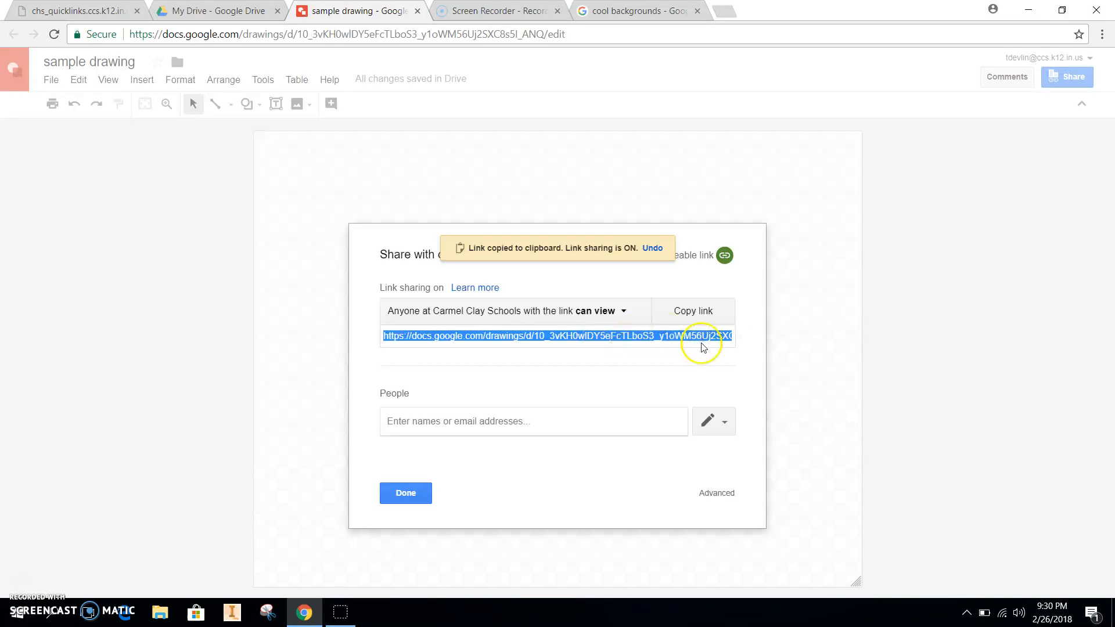
{"action": "left_click", "coordinate": [295, 215]}
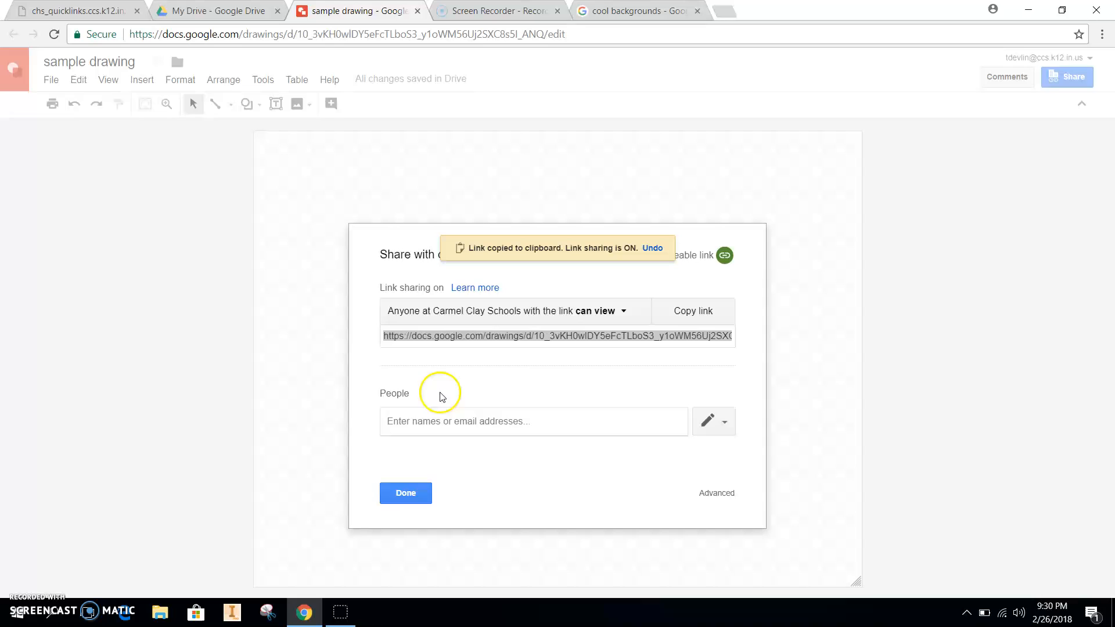
{"action": "left_click", "coordinate": [416, 496]}
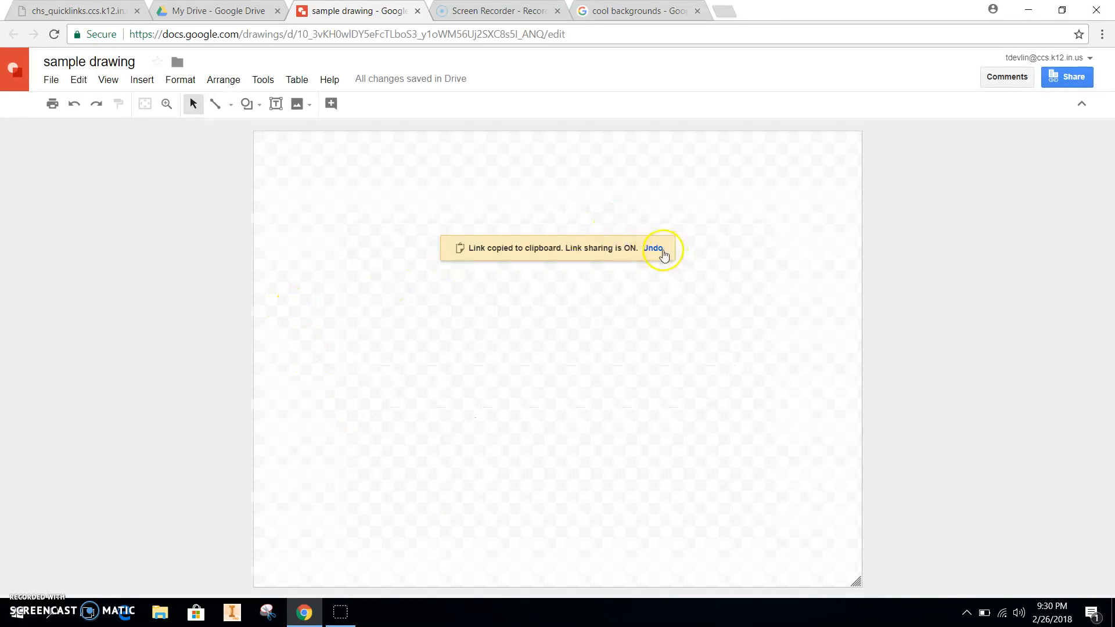
Paste the shareable link onto the canvas and replace its ending "edit?usp=sharing" with "copy"
{"action": "key", "text": "ctrl+v"}
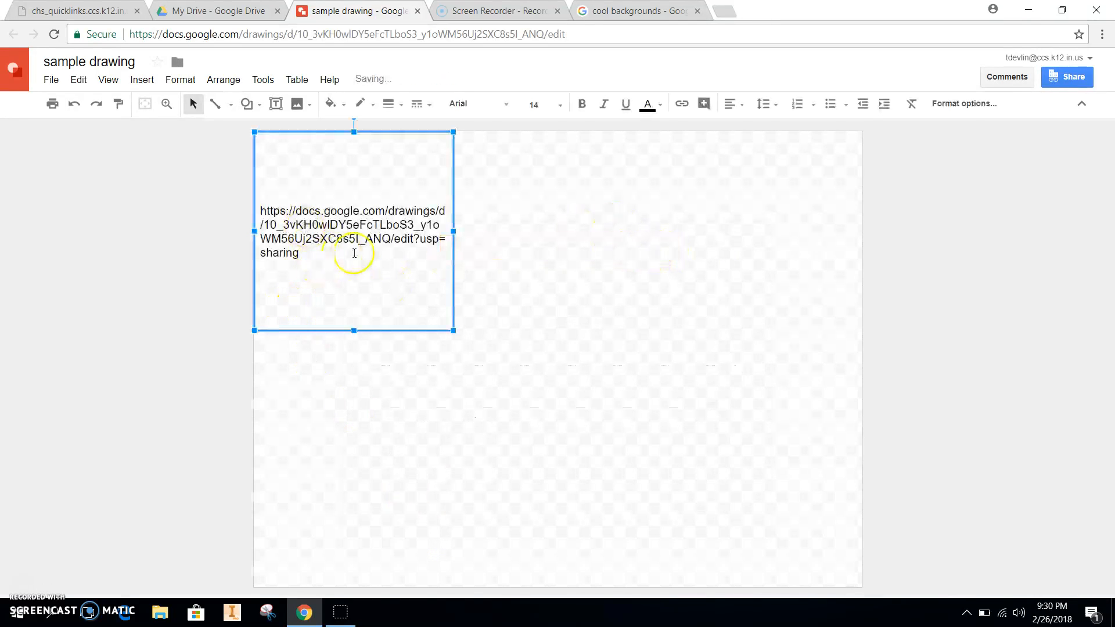
{"action": "left_click_drag", "start_coordinate": [322, 256], "coordinate": [361, 234]}
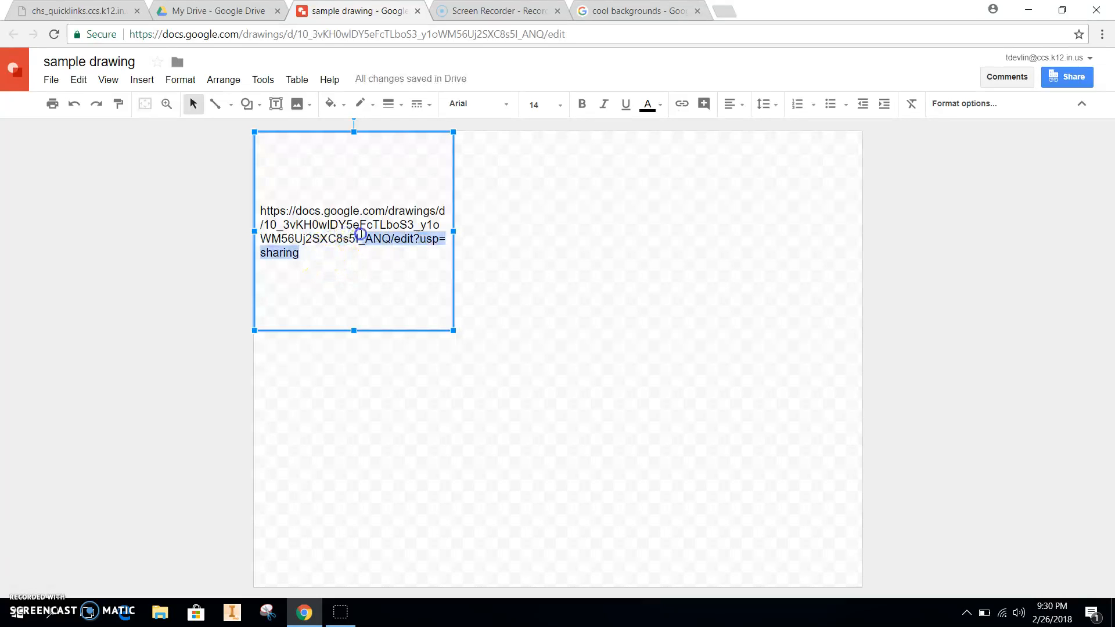
{"action": "type", "text": "copy"}
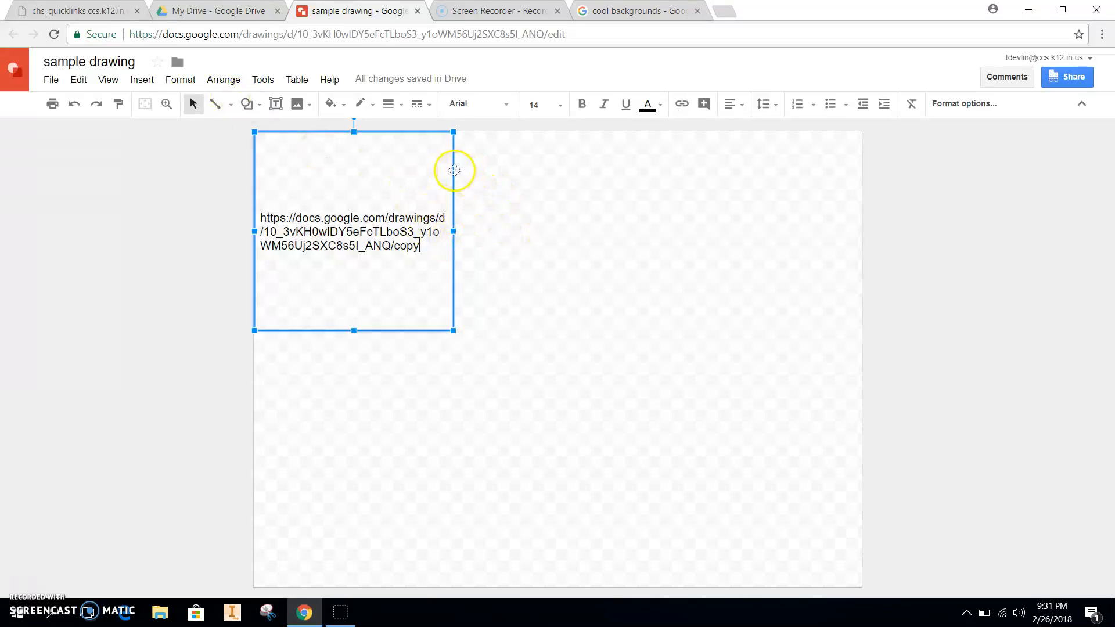
Delete the text box containing the link from the canvas
{"action": "left_click", "coordinate": [453, 172]}
{"action": "key", "text": "Delete"}
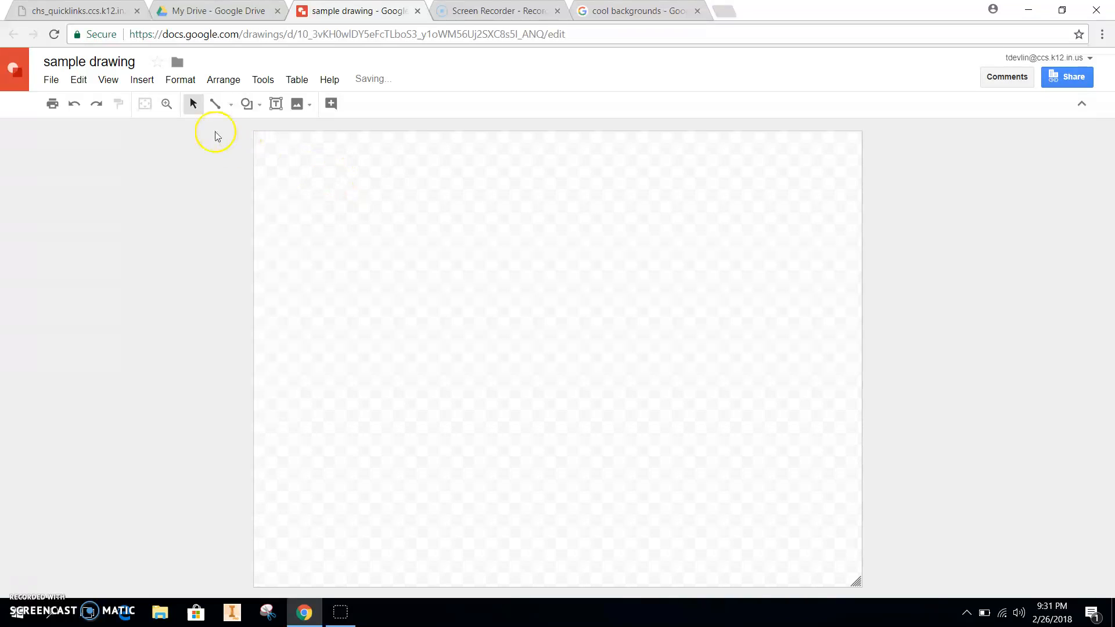
Set the drawing's page to a custom size of 11 inches wide by 17 inches high
{"action": "left_click", "coordinate": [53, 82]}
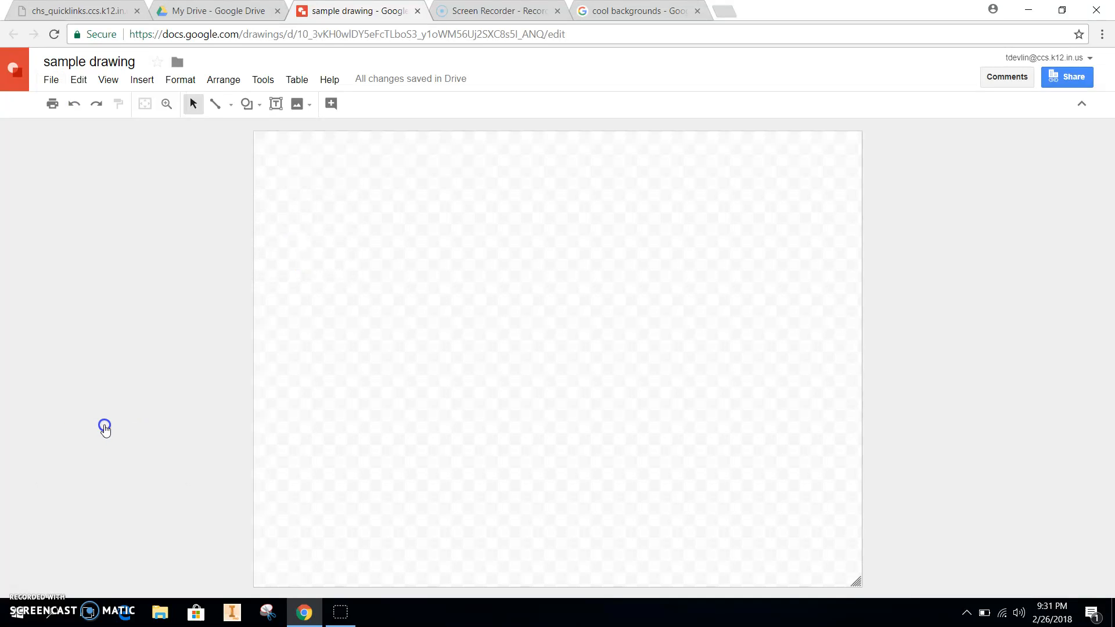
{"action": "left_click", "coordinate": [103, 427]}
{"action": "left_click", "coordinate": [549, 322]}
{"action": "left_click", "coordinate": [530, 381]}
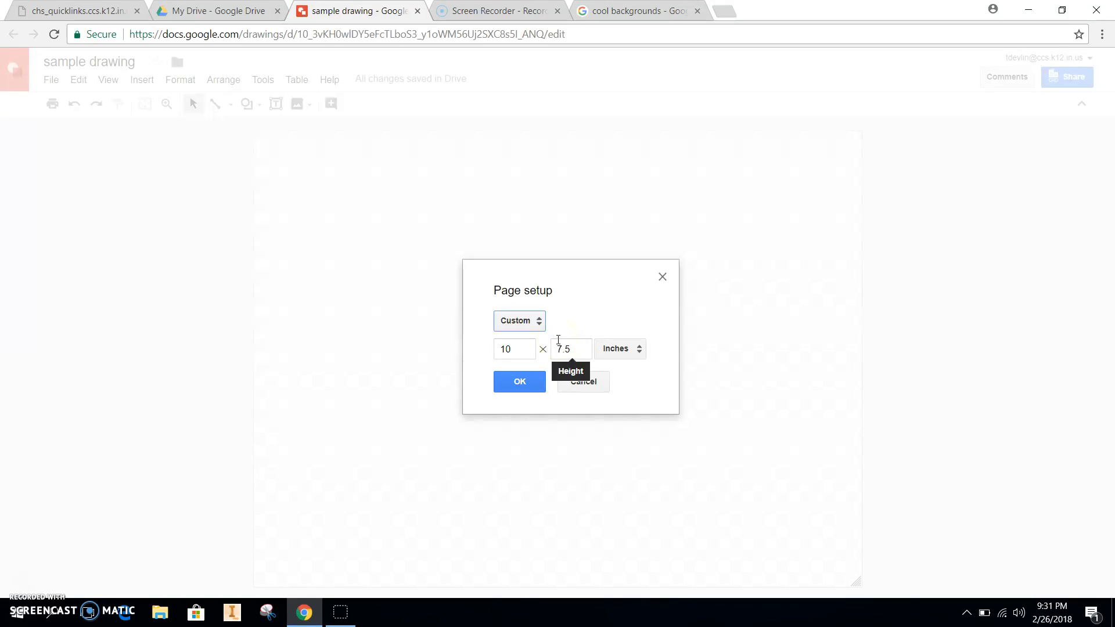
{"action": "left_click_drag", "start_coordinate": [525, 354], "coordinate": [473, 354]}
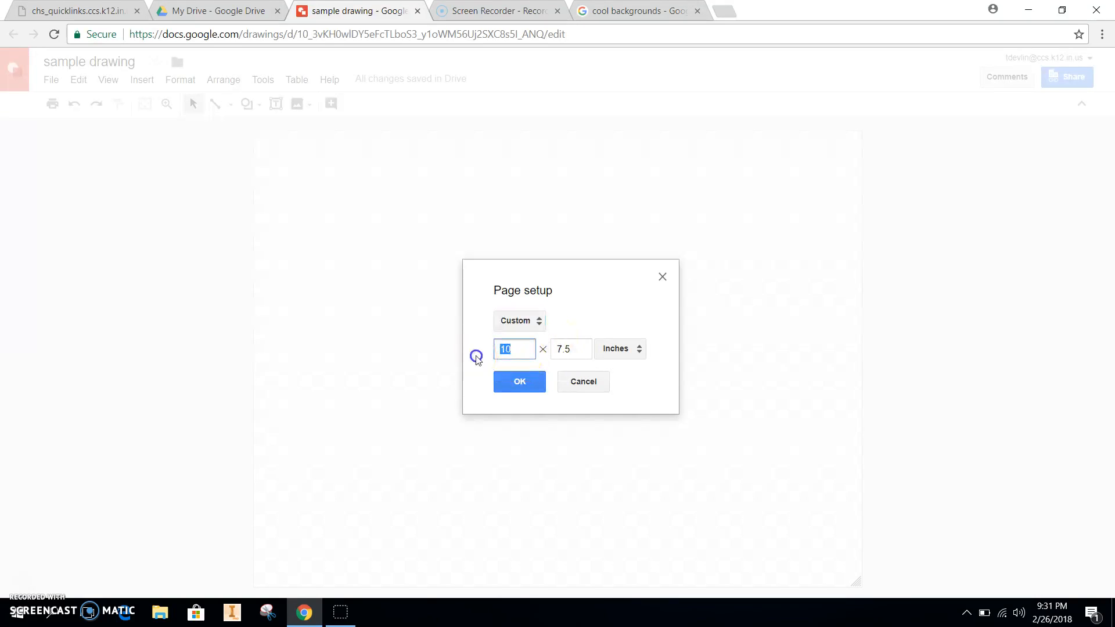
{"action": "type", "text": "11"}
{"action": "key", "text": "Tab"}
{"action": "type", "text": "17"}
{"action": "left_click", "coordinate": [512, 377]}
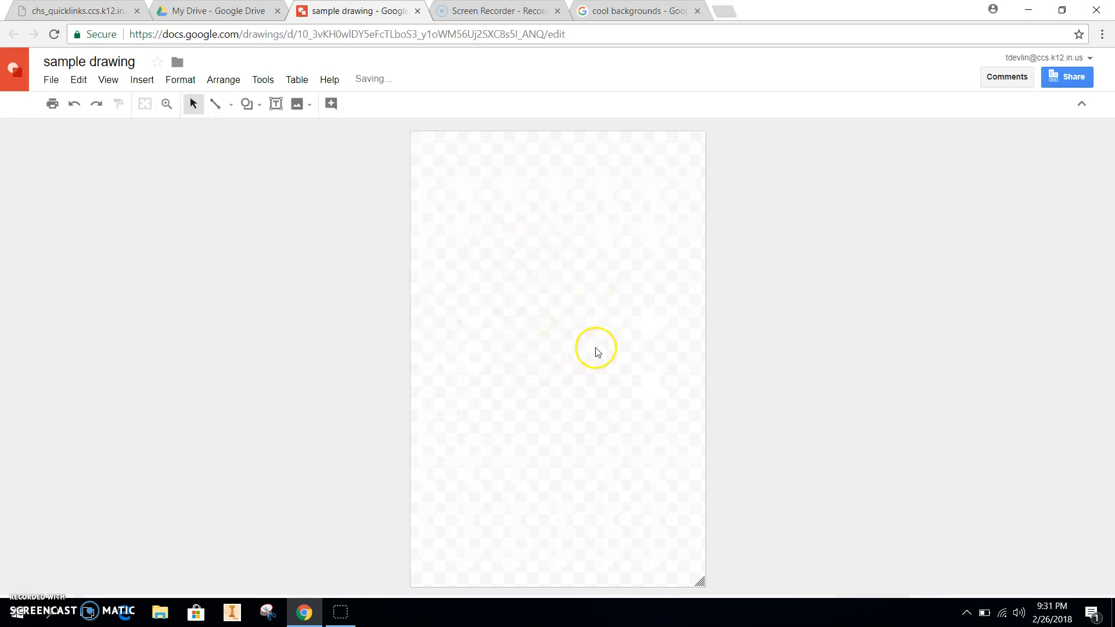
Set the drawing's custom page size to 17 inches wide by 11 inches high
{"action": "left_click", "coordinate": [51, 79]}
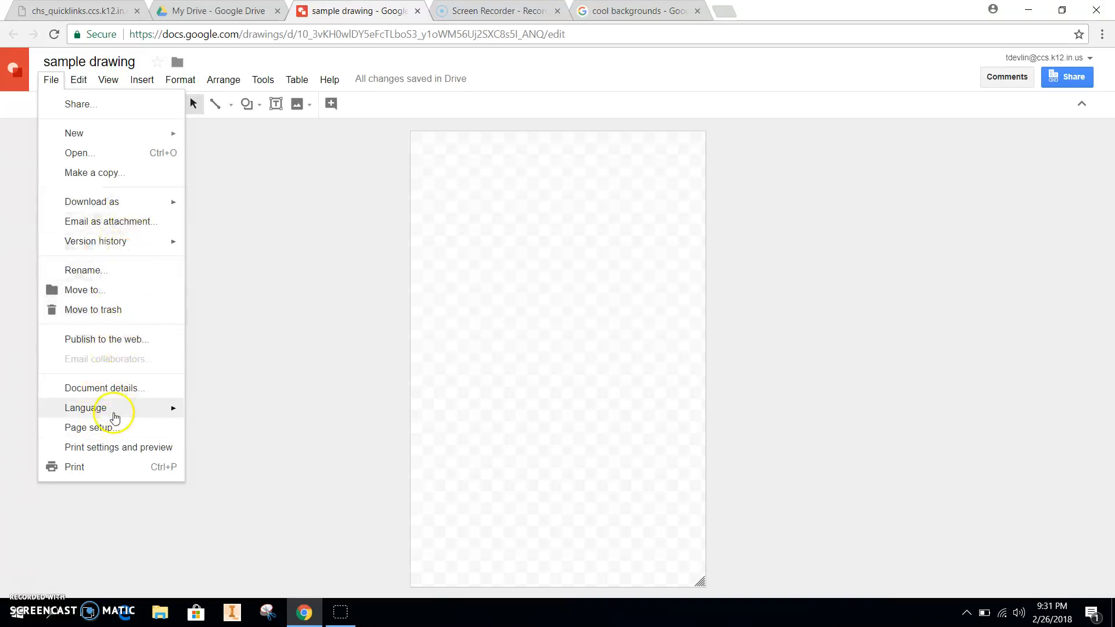
{"action": "left_click", "coordinate": [112, 430]}
{"action": "left_click_drag", "start_coordinate": [518, 336], "coordinate": [460, 340]}
{"action": "type", "text": "17"}
{"action": "key", "text": "Tab"}
{"action": "type", "text": "11"}
{"action": "left_click", "coordinate": [519, 371]}
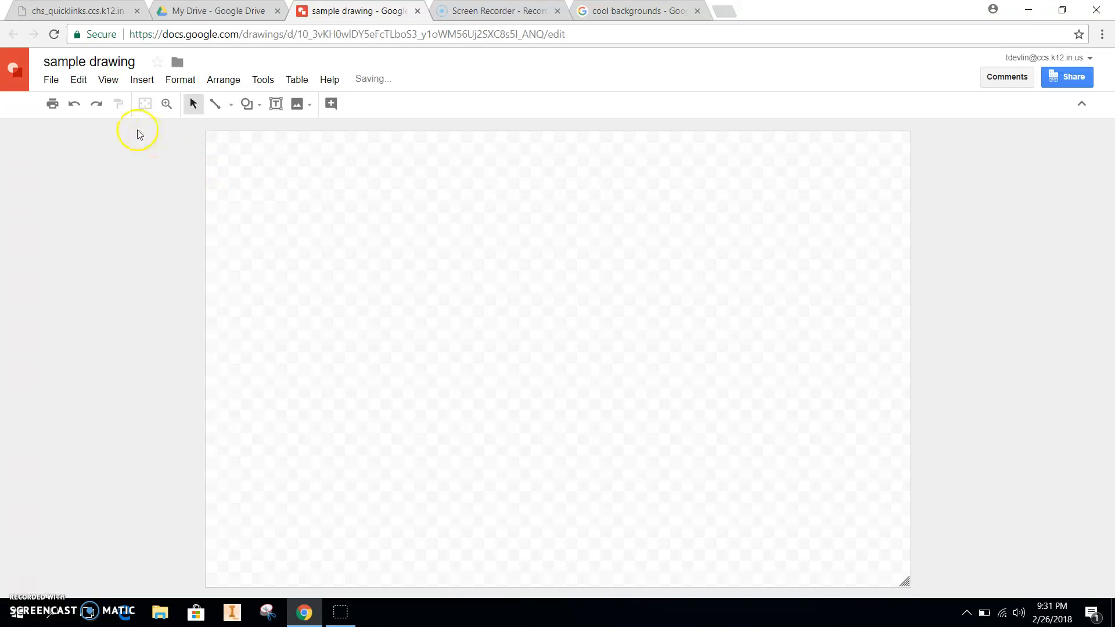
Insert a wide text box in the canvas's upper left area containing "a;sdlfjalsdkfjaskldf"
{"action": "left_click", "coordinate": [79, 81]}
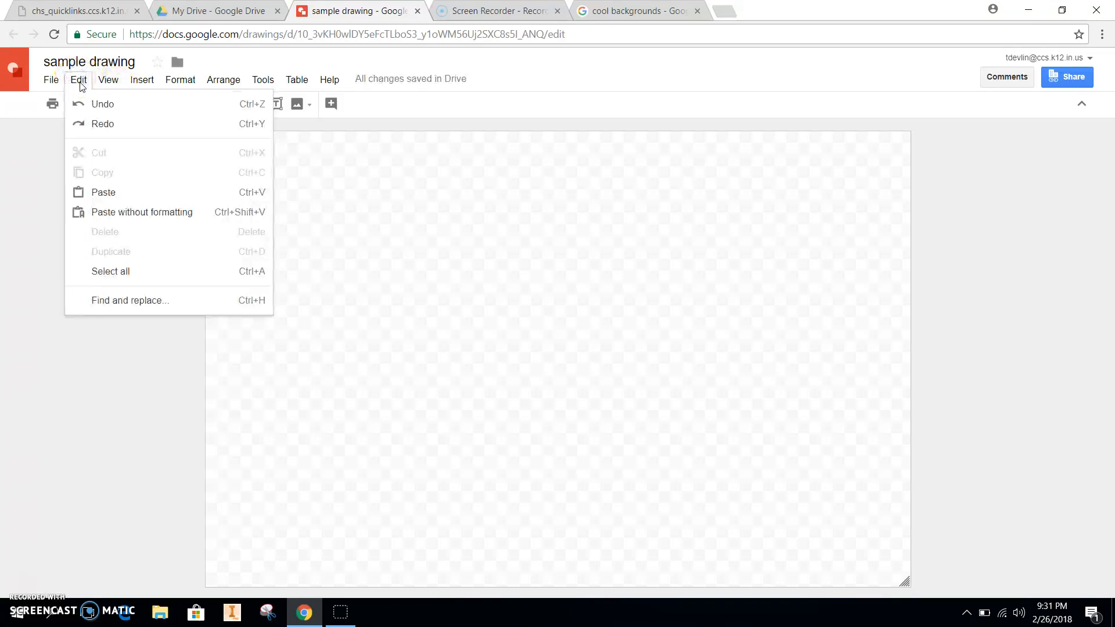
{"action": "left_click", "coordinate": [108, 83]}
{"action": "left_click", "coordinate": [141, 81]}
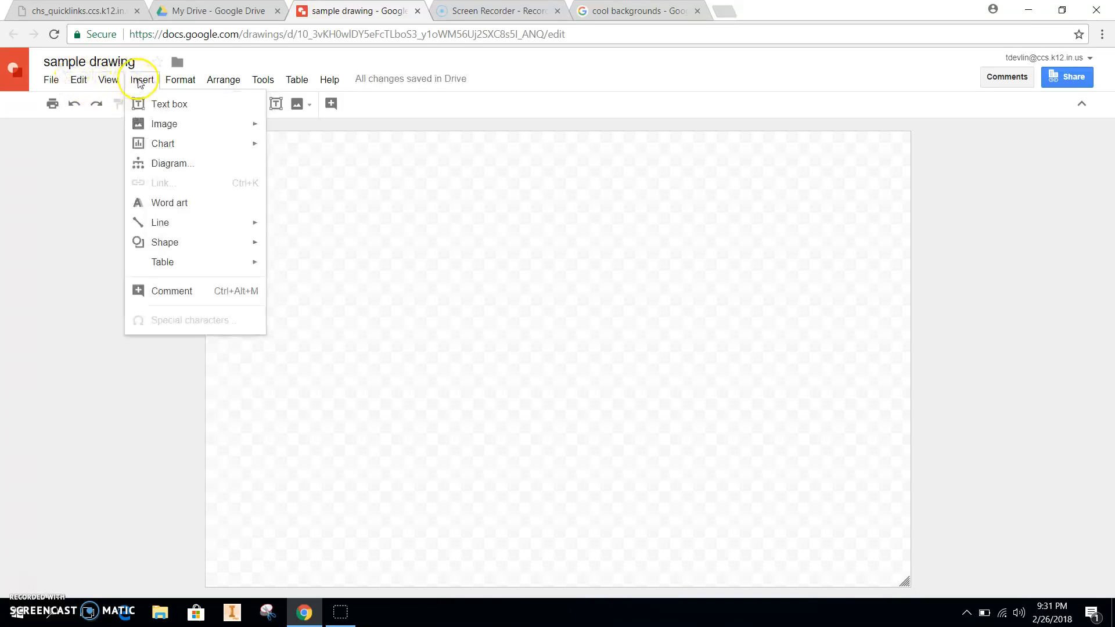
{"action": "left_click", "coordinate": [175, 109]}
{"action": "left_click_drag", "start_coordinate": [288, 160], "coordinate": [522, 234]}
{"action": "type", "text": "a;sdlfjalsdkfjaskldf"}
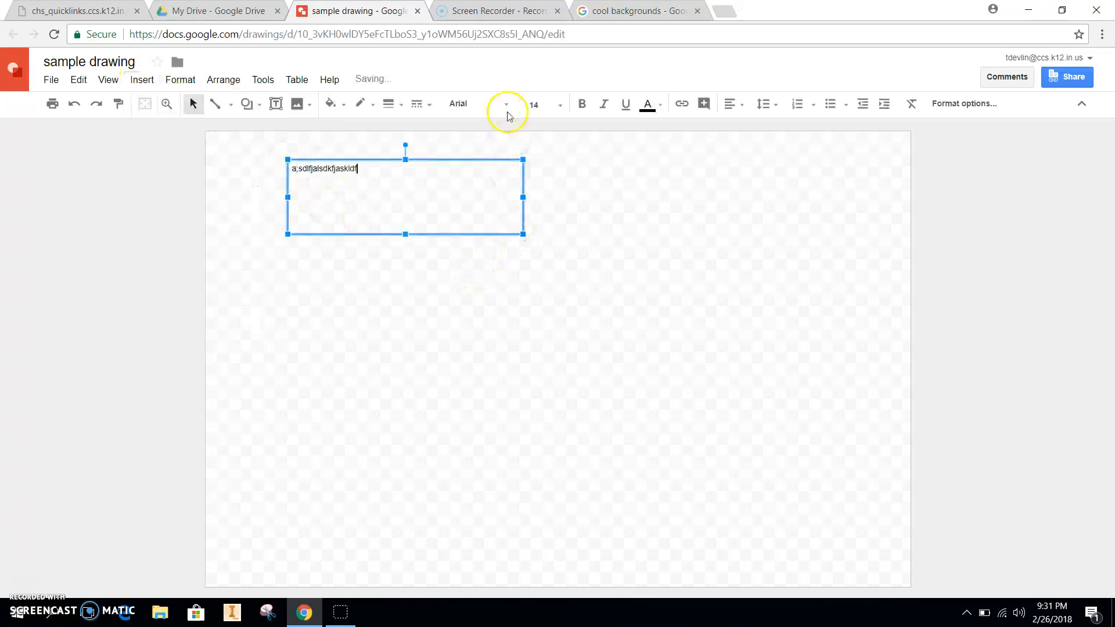
Format all the text in the text box as dark red, bold and size 36
{"action": "triple_click", "coordinate": [443, 179]}
{"action": "left_click", "coordinate": [660, 106]}
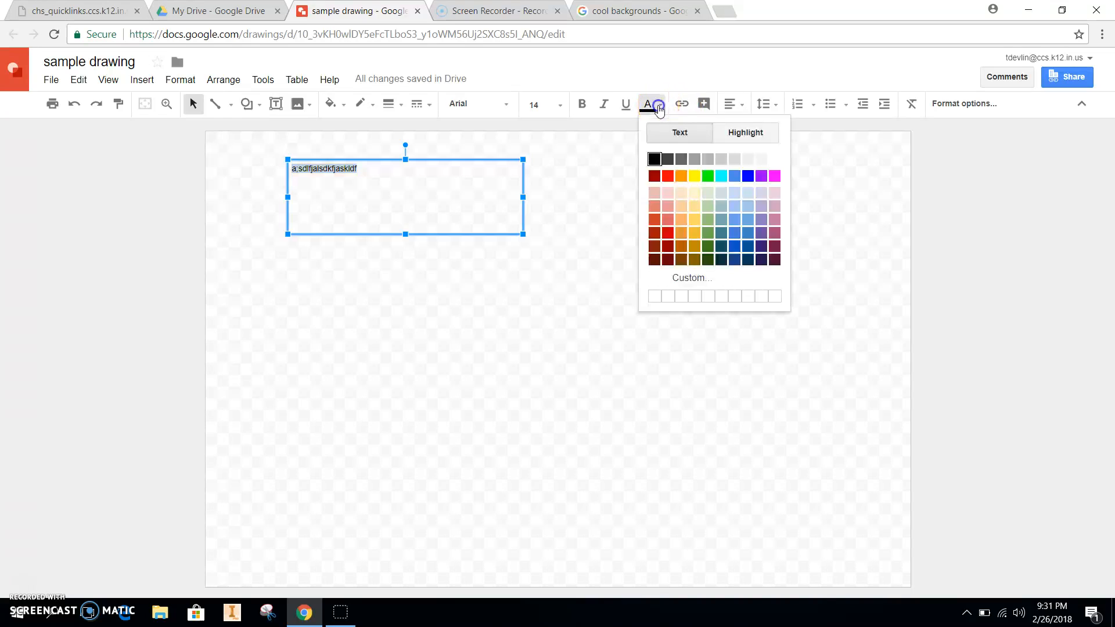
{"action": "left_click", "coordinate": [654, 235]}
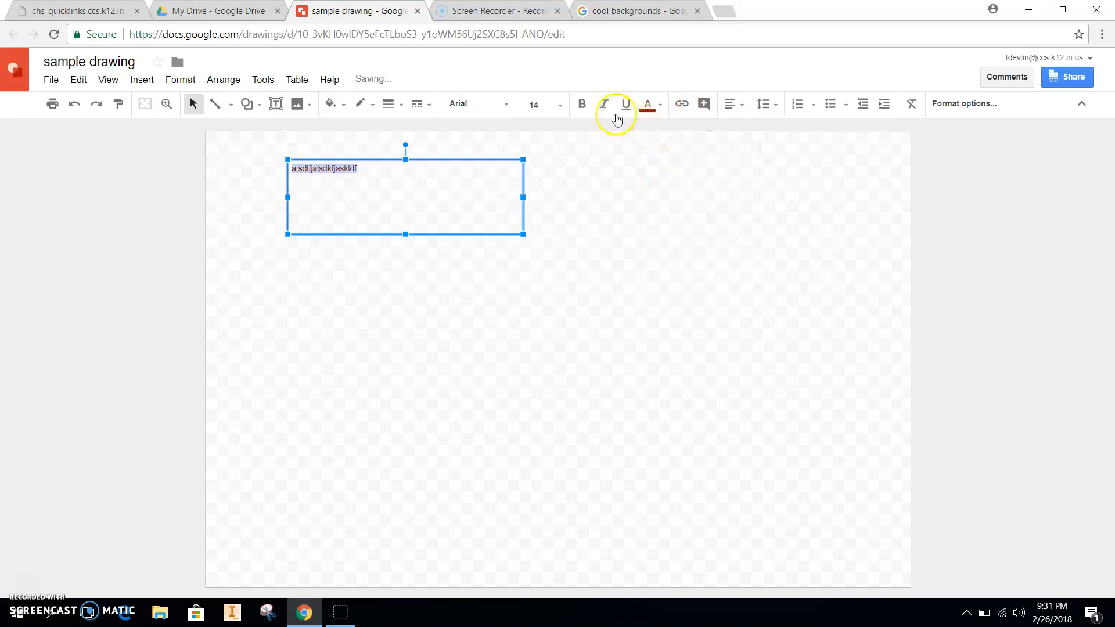
{"action": "left_click", "coordinate": [591, 109]}
{"action": "left_click", "coordinate": [560, 105]}
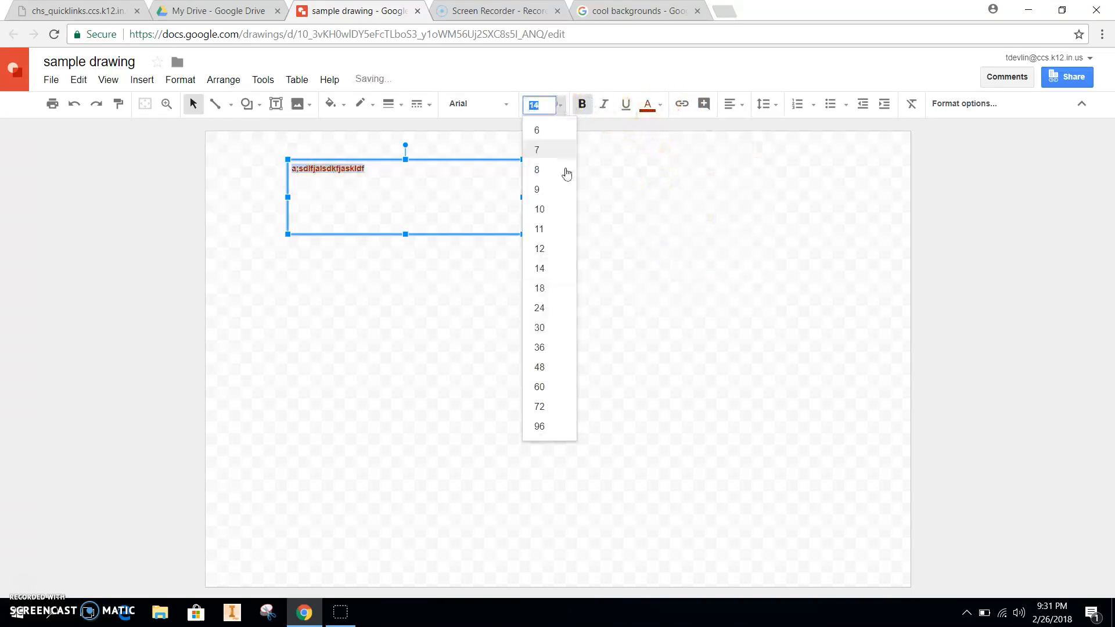
{"action": "left_click", "coordinate": [551, 347]}
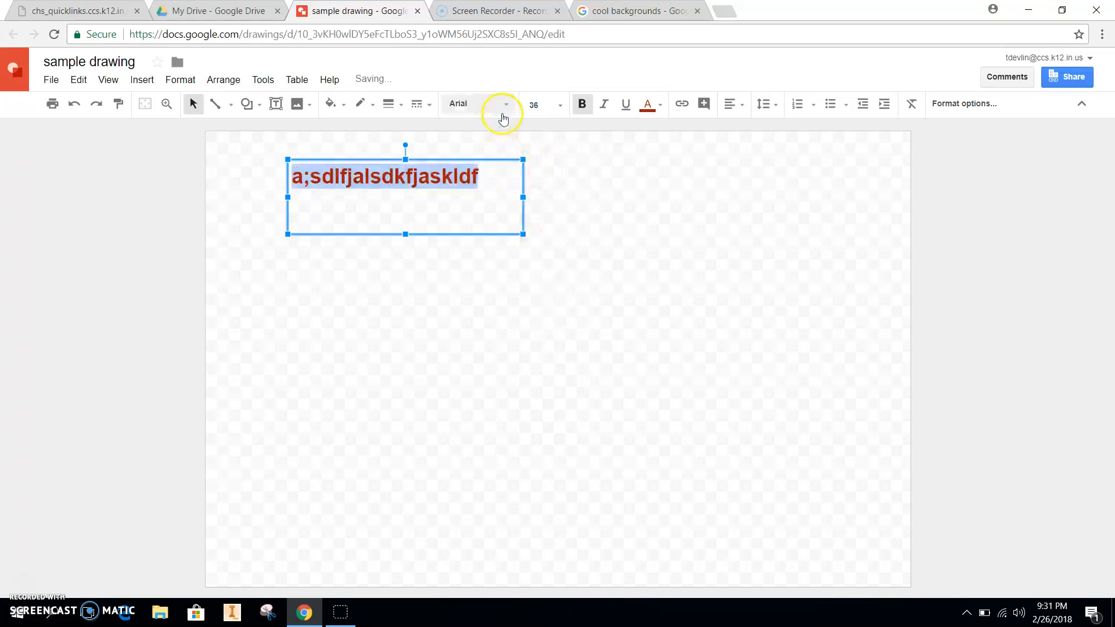
Change the font of the selected text to Lobster and deselect the text box
{"action": "left_click", "coordinate": [477, 105]}
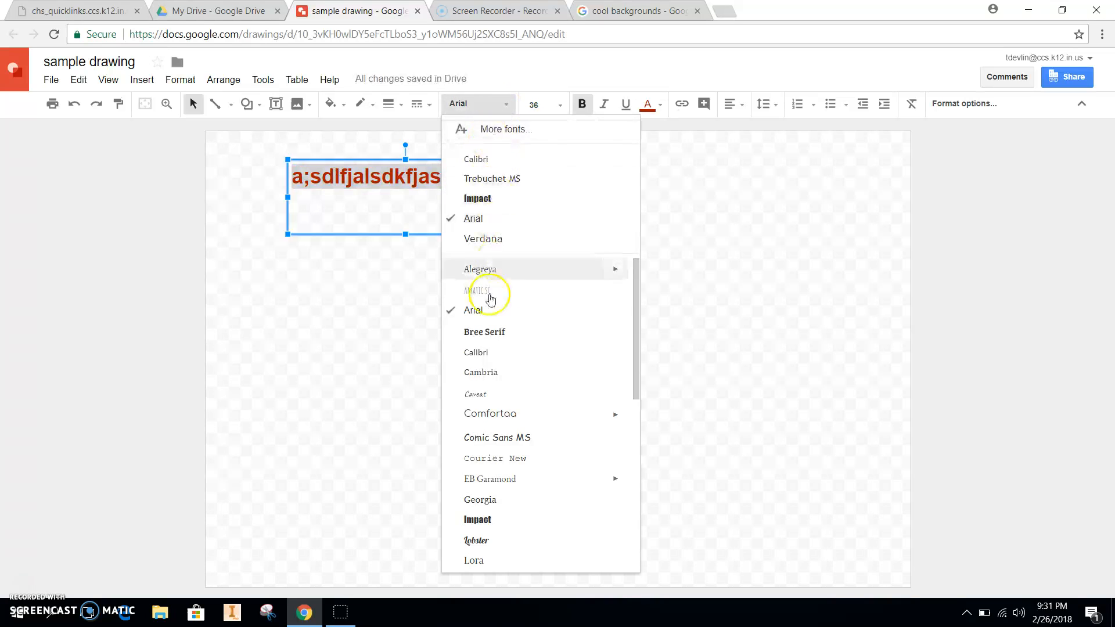
{"action": "left_click", "coordinate": [472, 542]}
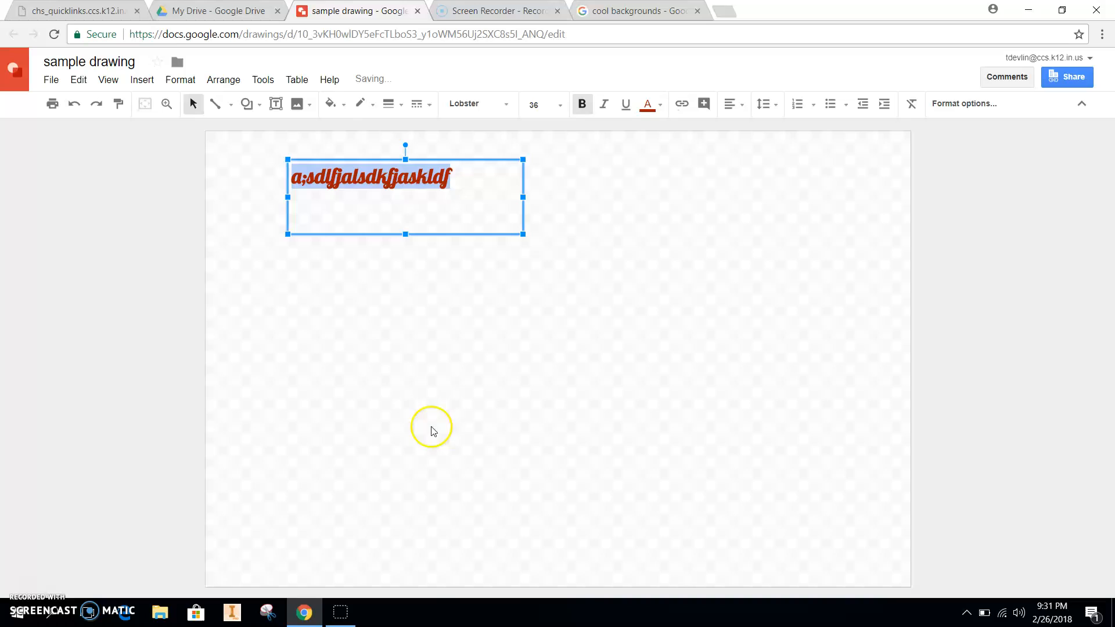
{"action": "left_click", "coordinate": [382, 300]}
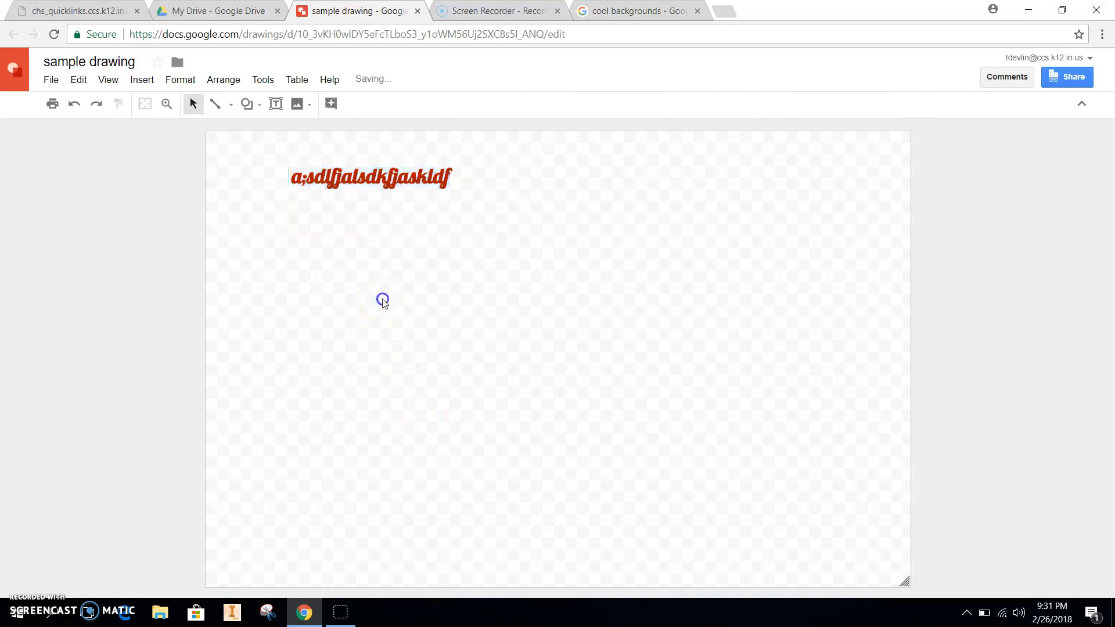
Fill the drawing's background with solid bright red
{"action": "right_click", "coordinate": [218, 156]}
{"action": "left_click", "coordinate": [263, 262]}
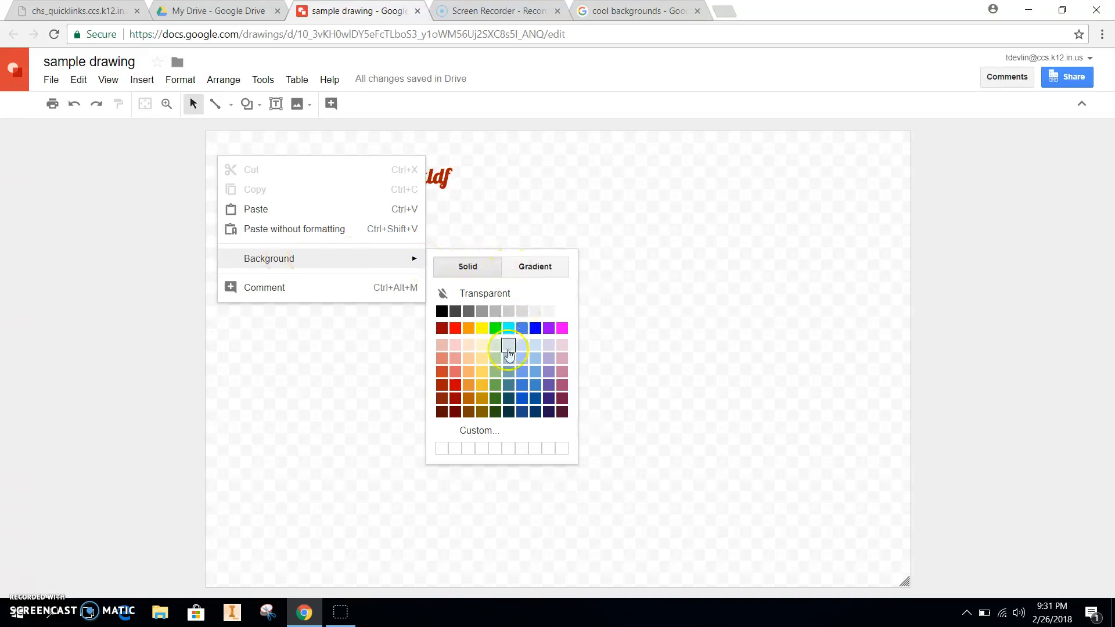
{"action": "left_click", "coordinate": [455, 328]}
Change the drawing's background to a solid medium blue
{"action": "right_click", "coordinate": [305, 253]}
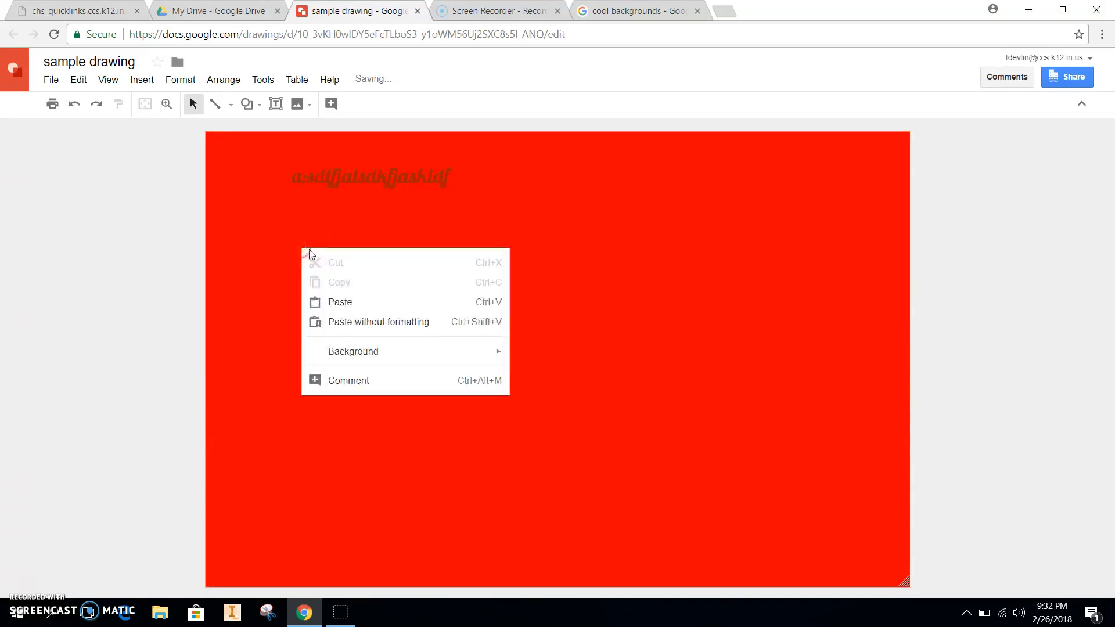
{"action": "left_click", "coordinate": [375, 362]}
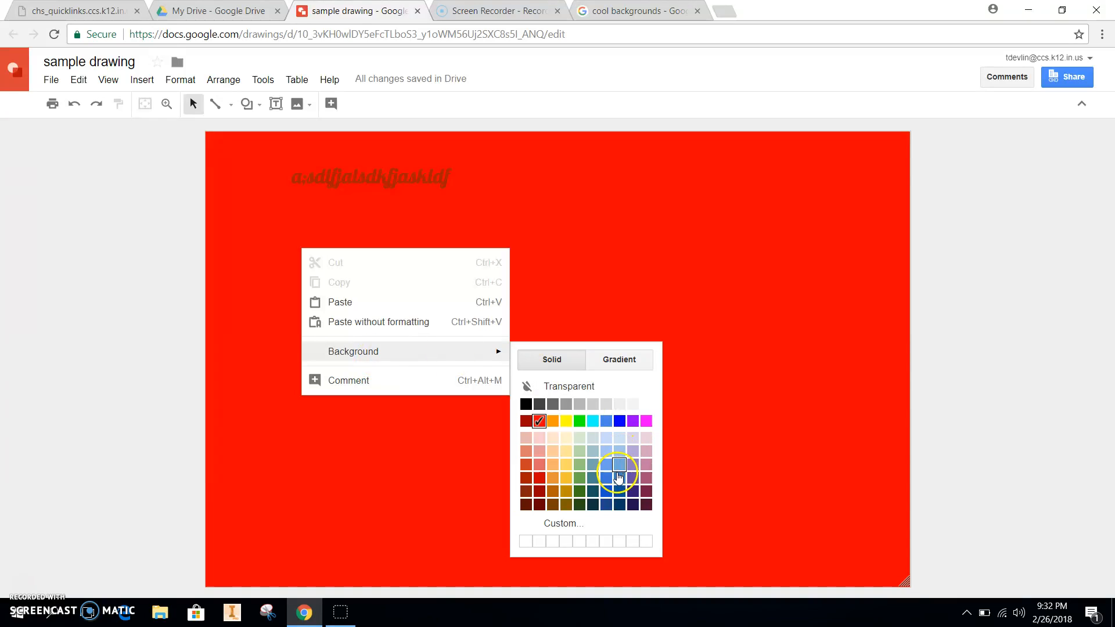
{"action": "left_click", "coordinate": [617, 477]}
Give the drawing's background a light grey radial gradient that is brightest in the centre
{"action": "right_click", "coordinate": [437, 325]}
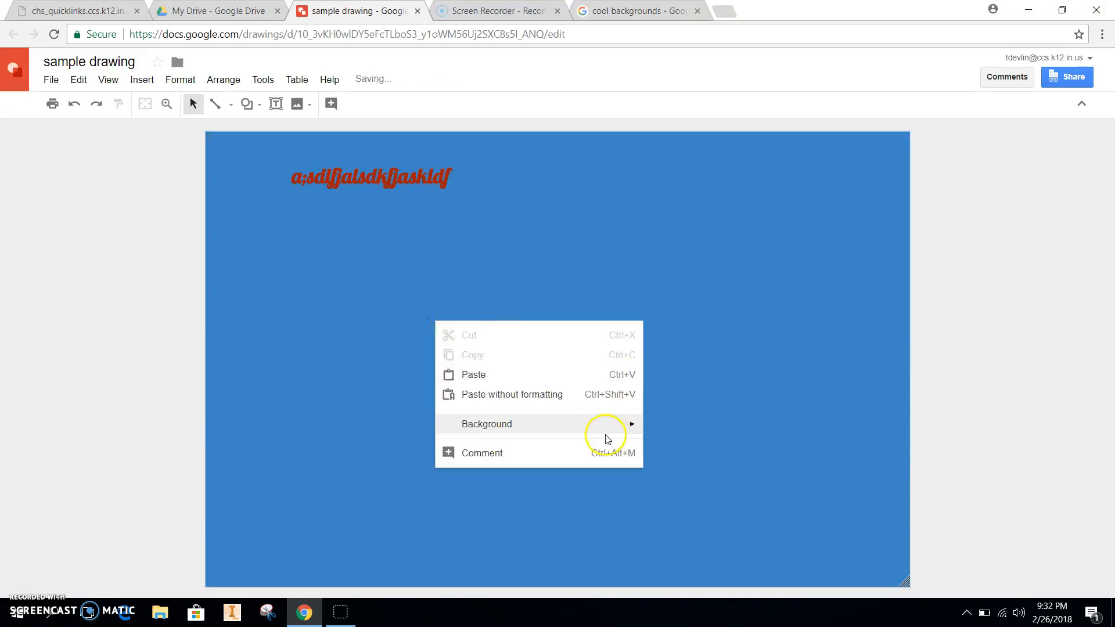
{"action": "mouse_move", "coordinate": [586, 434]}
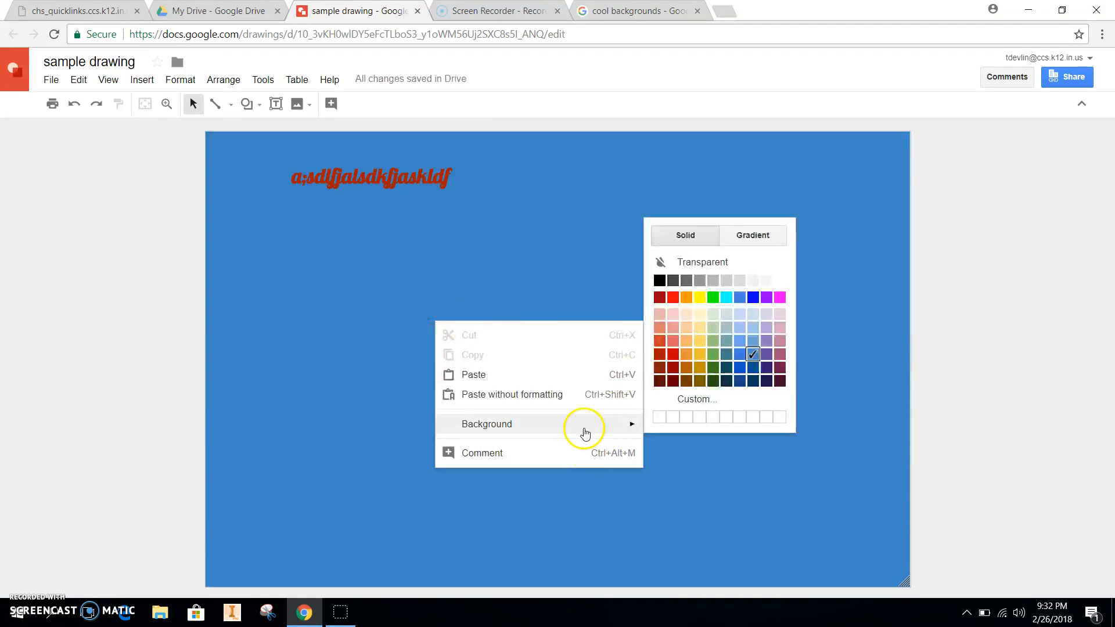
{"action": "left_click", "coordinate": [754, 236]}
{"action": "left_click", "coordinate": [758, 284]}
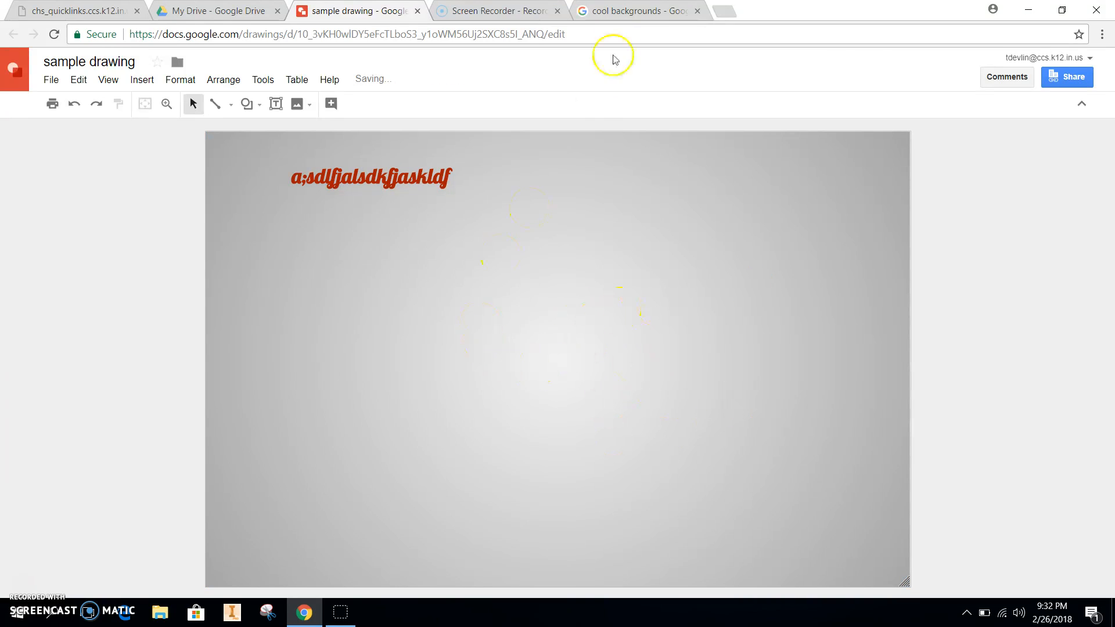
Switch to the cool backgrounds image search and copy the enlarged picture of the glowing, multicoloured wolf
{"action": "left_click", "coordinate": [619, 10]}
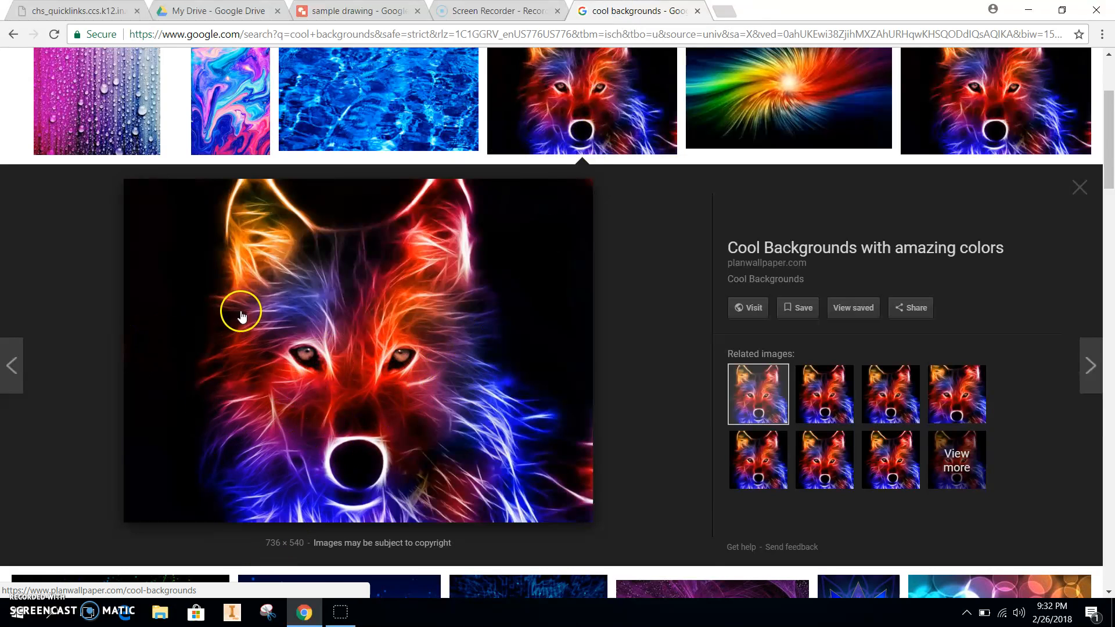
{"action": "right_click", "coordinate": [382, 296]}
{"action": "left_click", "coordinate": [424, 445]}
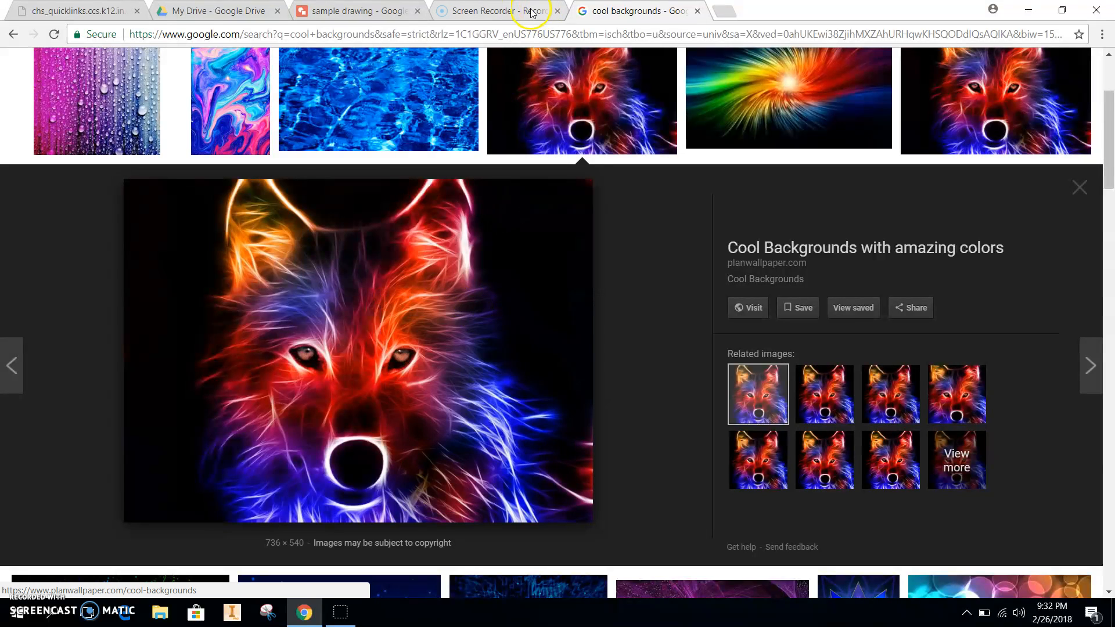
Return to the sample drawing, paste the copied wolf image and move it to the canvas's lower right corner
{"action": "left_click", "coordinate": [358, 10]}
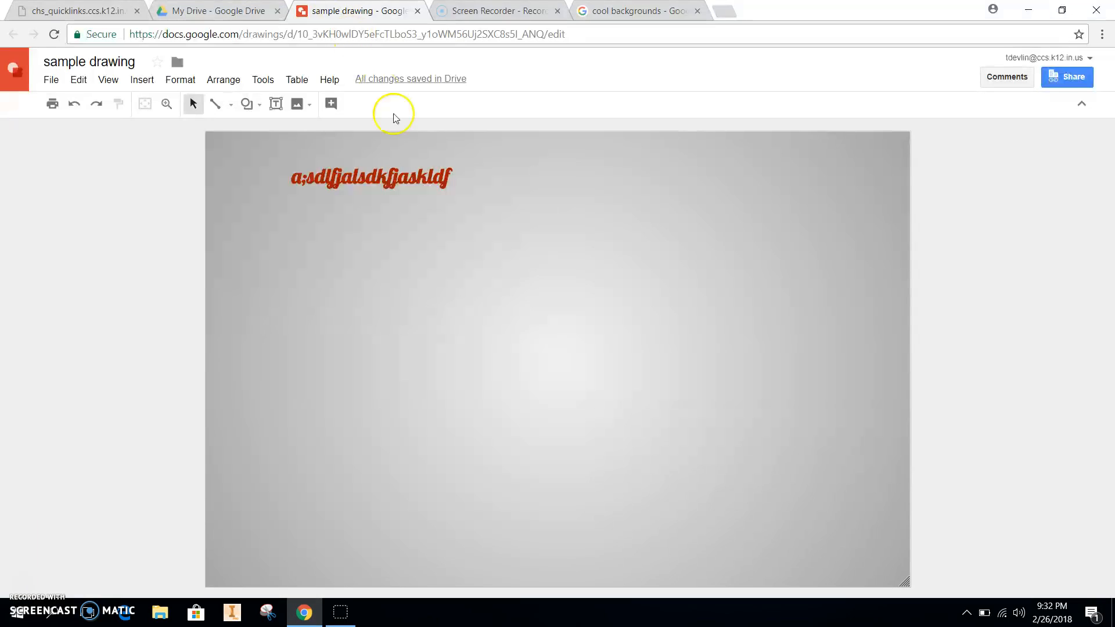
{"action": "key", "text": "ctrl+v"}
{"action": "left_click_drag", "start_coordinate": [480, 377], "coordinate": [853, 478]}
{"action": "left_click", "coordinate": [440, 319]}
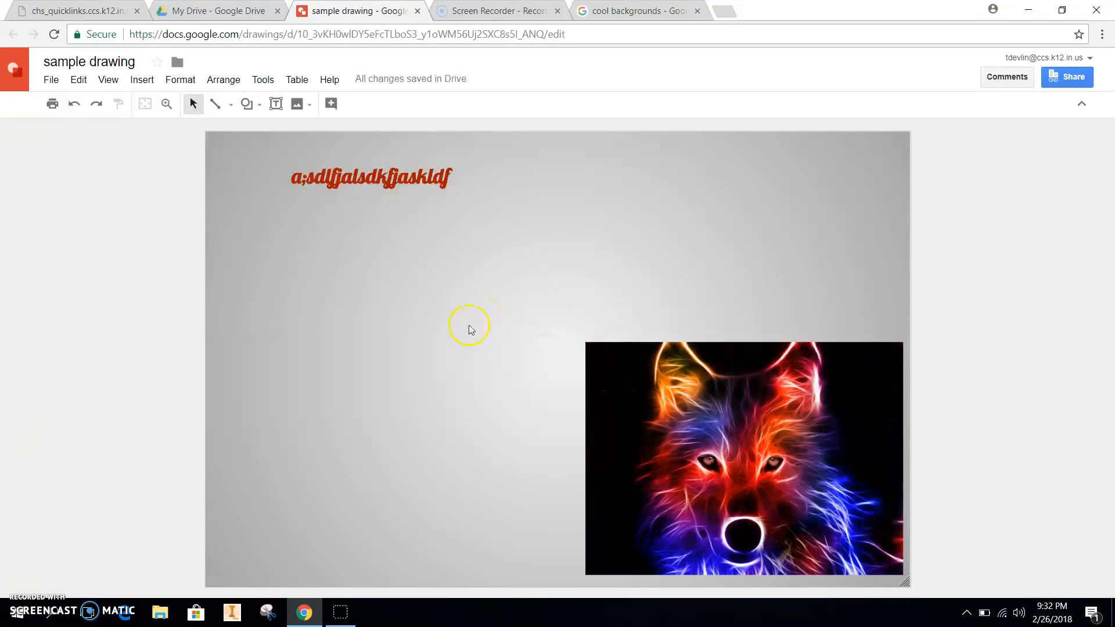
Insert a rounded rectangle in the left half of the canvas, below the red text
{"action": "left_click", "coordinate": [142, 80]}
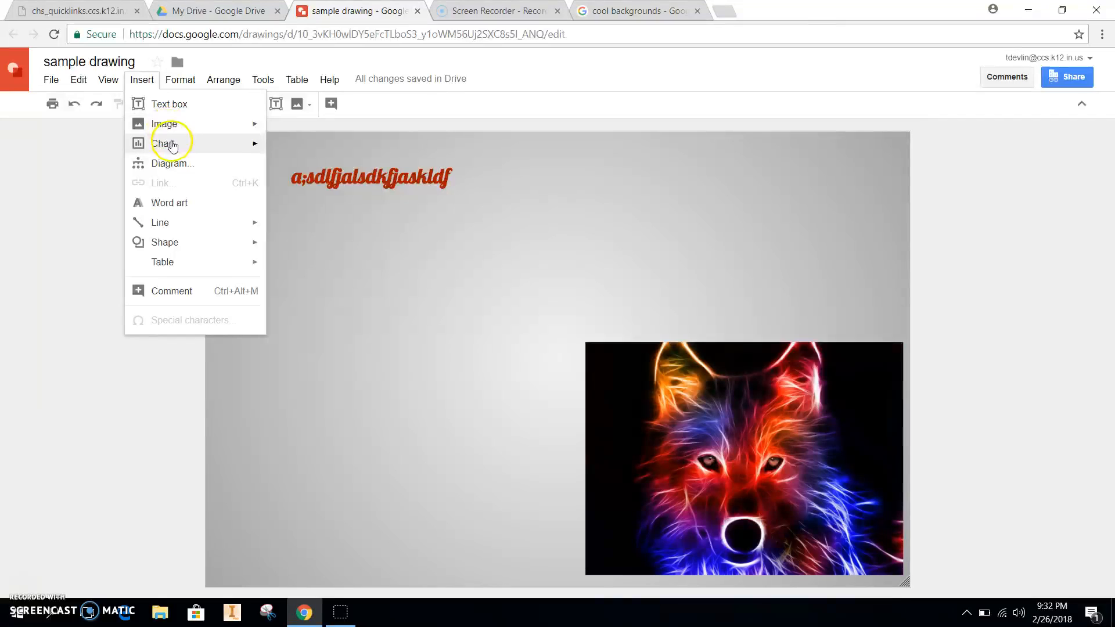
{"action": "mouse_move", "coordinate": [182, 126]}
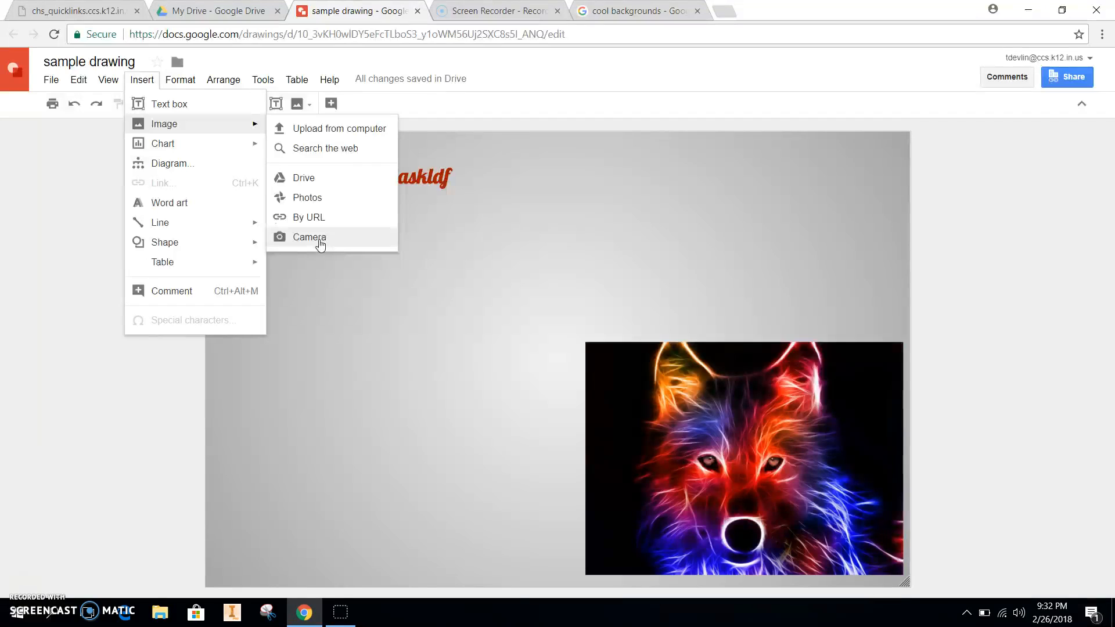
{"action": "left_click", "coordinate": [329, 247]}
{"action": "mouse_move", "coordinate": [174, 152]}
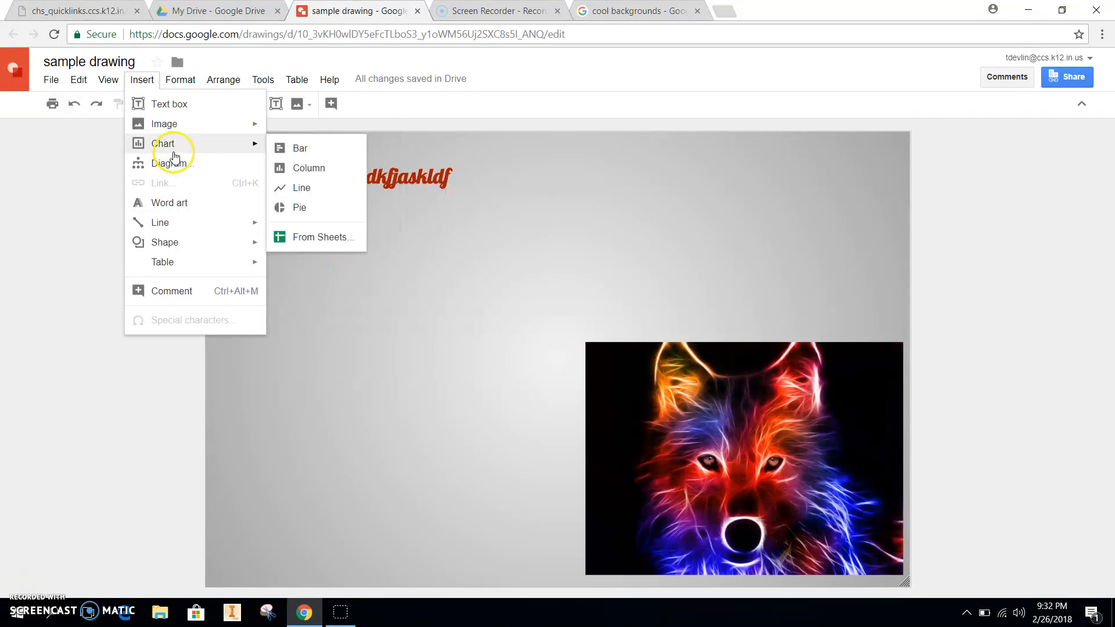
{"action": "mouse_move", "coordinate": [224, 244]}
{"action": "mouse_move", "coordinate": [295, 249]}
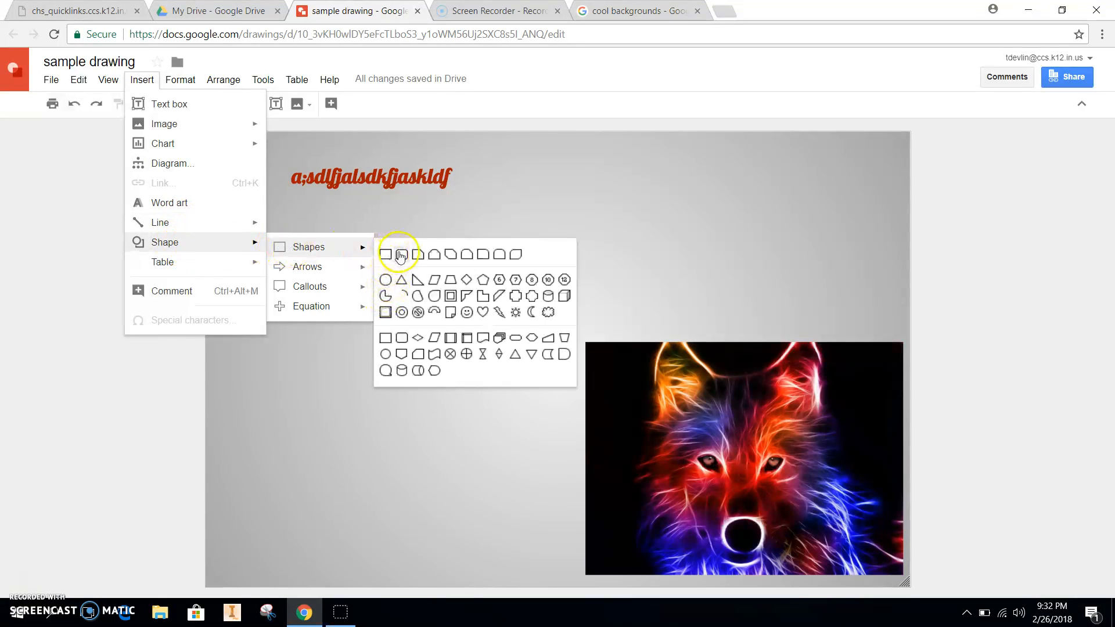
{"action": "left_click", "coordinate": [401, 254]}
{"action": "left_click_drag", "start_coordinate": [292, 258], "coordinate": [480, 377]}
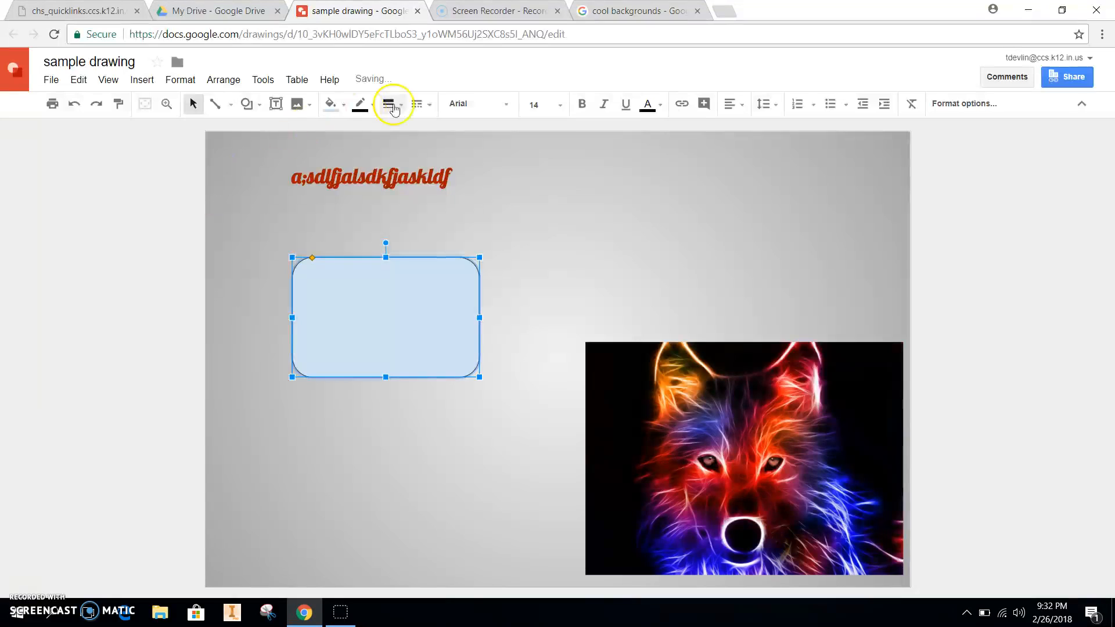
Fill the rounded rectangle with a muted teal and color its border magenta
{"action": "left_click", "coordinate": [345, 108]}
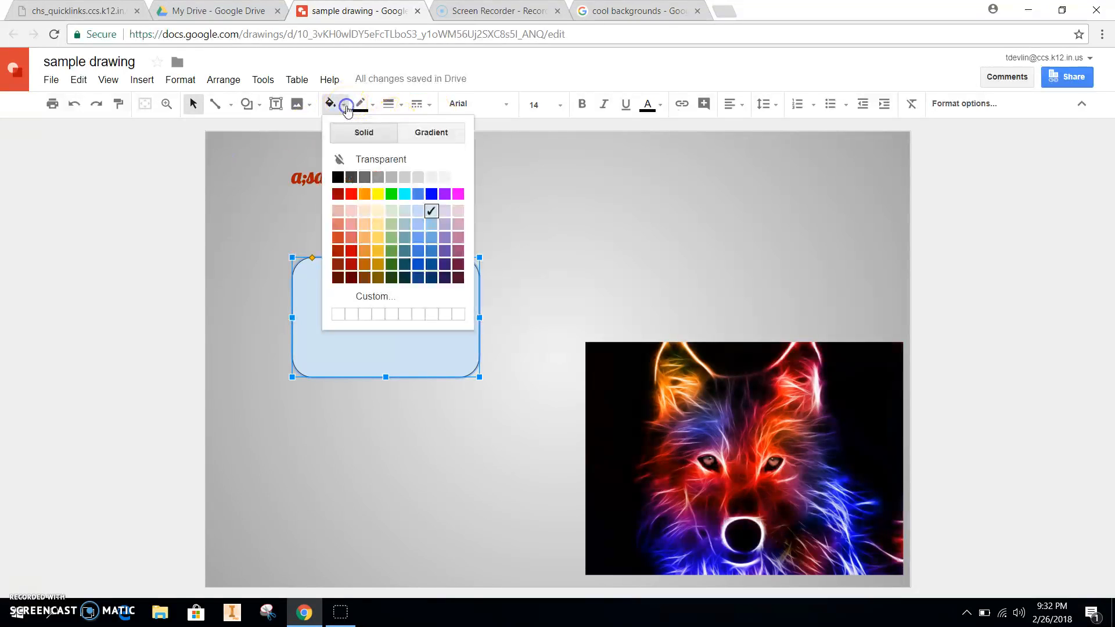
{"action": "left_click", "coordinate": [405, 242]}
{"action": "left_click", "coordinate": [360, 105]}
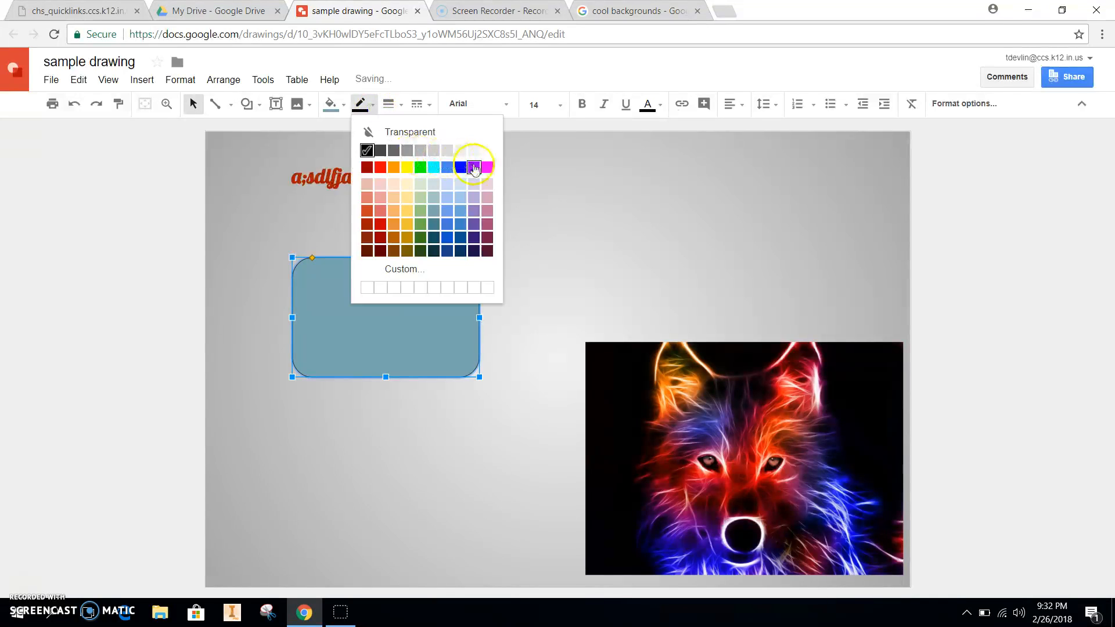
{"action": "left_click", "coordinate": [481, 167]}
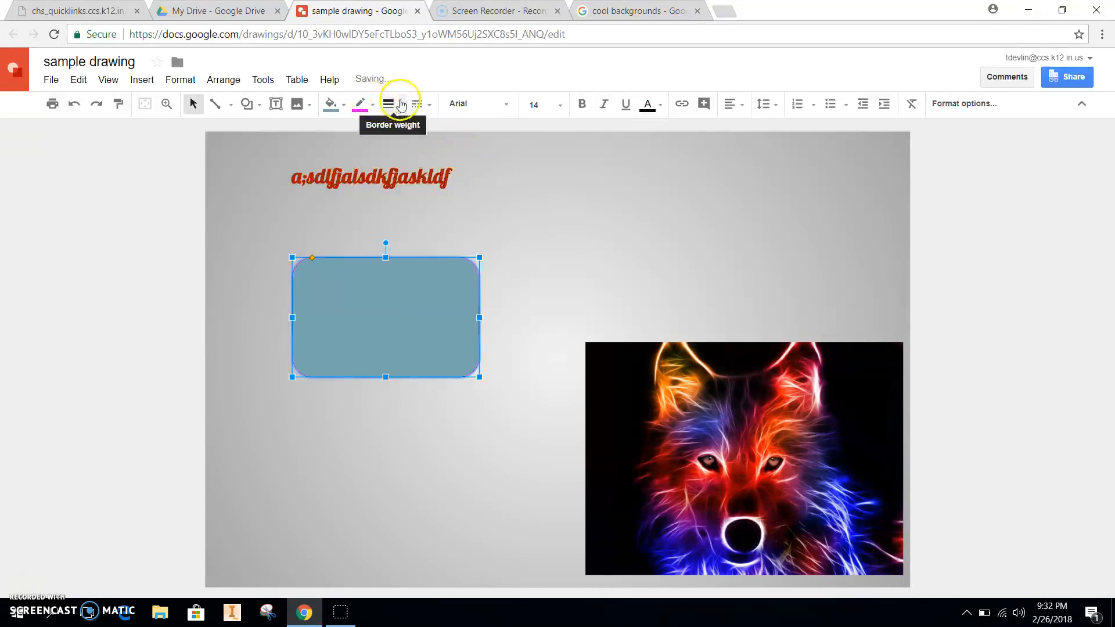
Thicken the rounded rectangle's border and change it to a long-dashed line
{"action": "left_click", "coordinate": [389, 105]}
{"action": "left_click", "coordinate": [426, 217]}
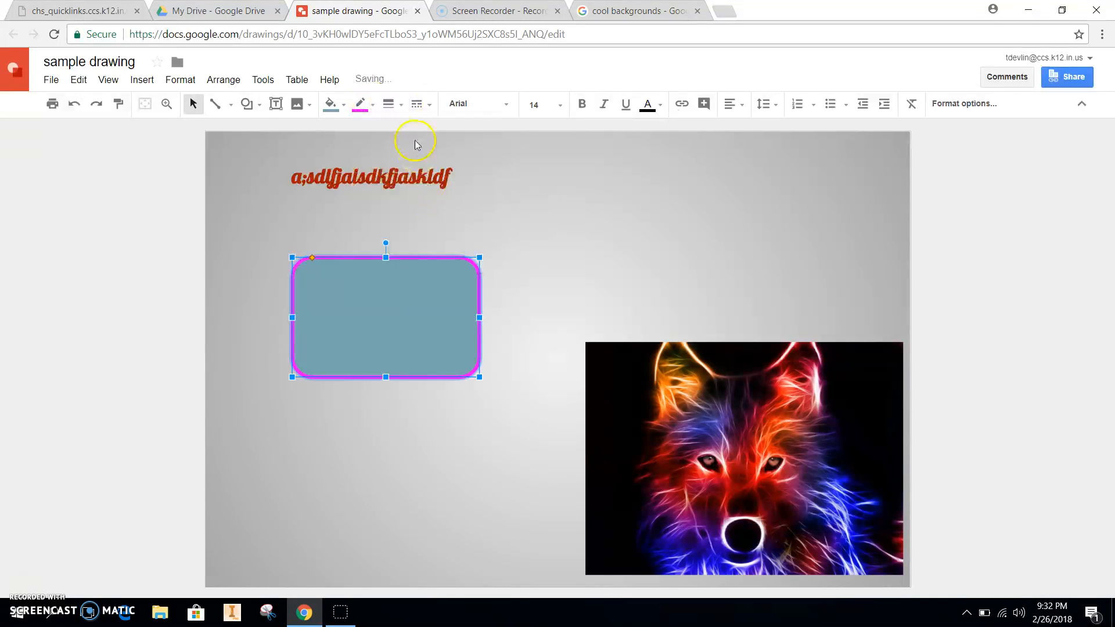
{"action": "left_click", "coordinate": [419, 104]}
{"action": "left_click", "coordinate": [479, 220]}
{"action": "left_click", "coordinate": [523, 218]}
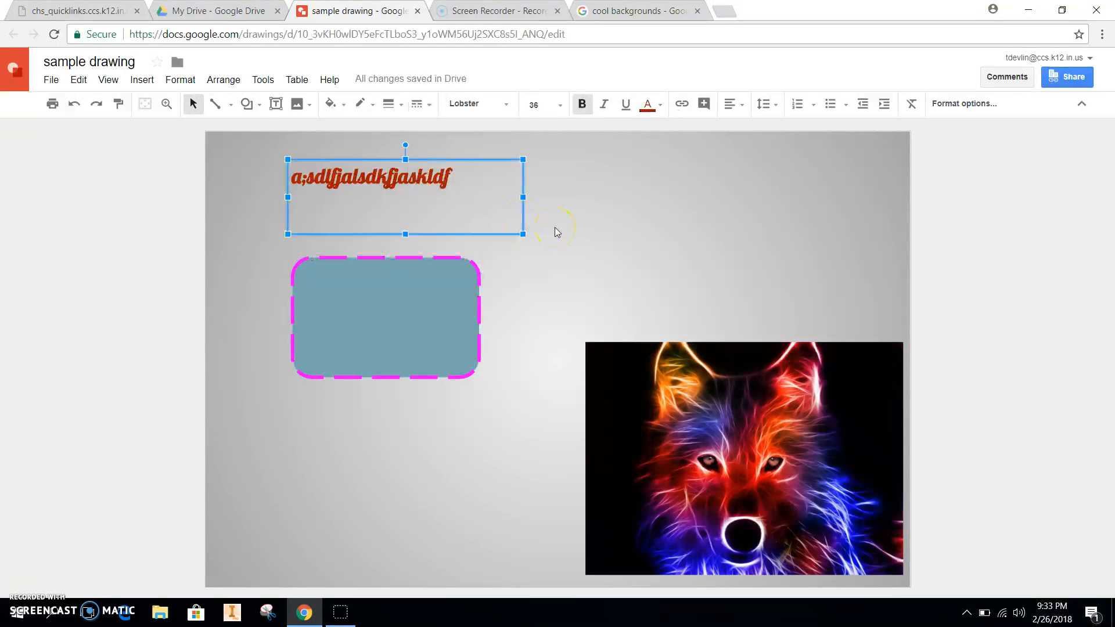
Enlarge the wolf image from its upper left corner, and crop strips off its top and right sides
{"action": "left_click", "coordinate": [749, 467]}
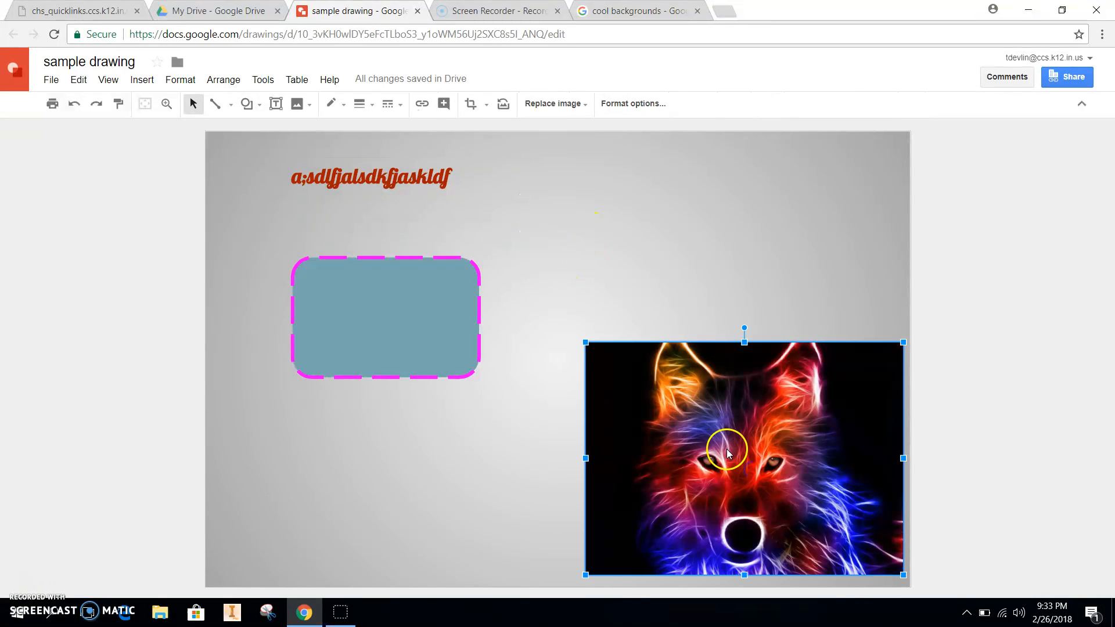
{"action": "left_click_drag", "start_coordinate": [586, 342], "coordinate": [461, 251]}
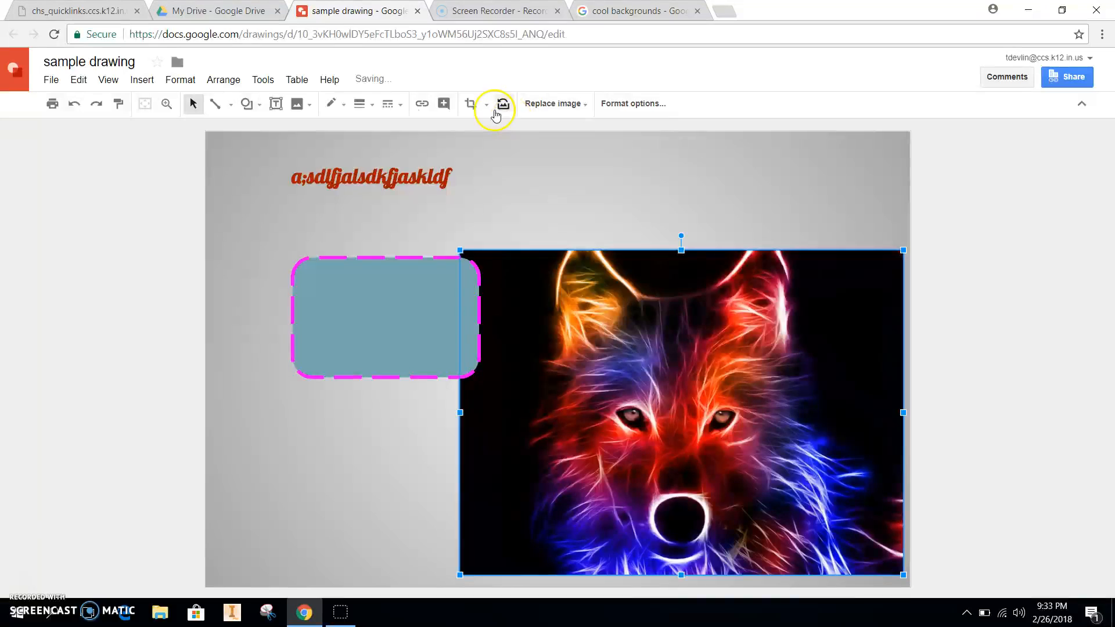
{"action": "double_click", "coordinate": [861, 289]}
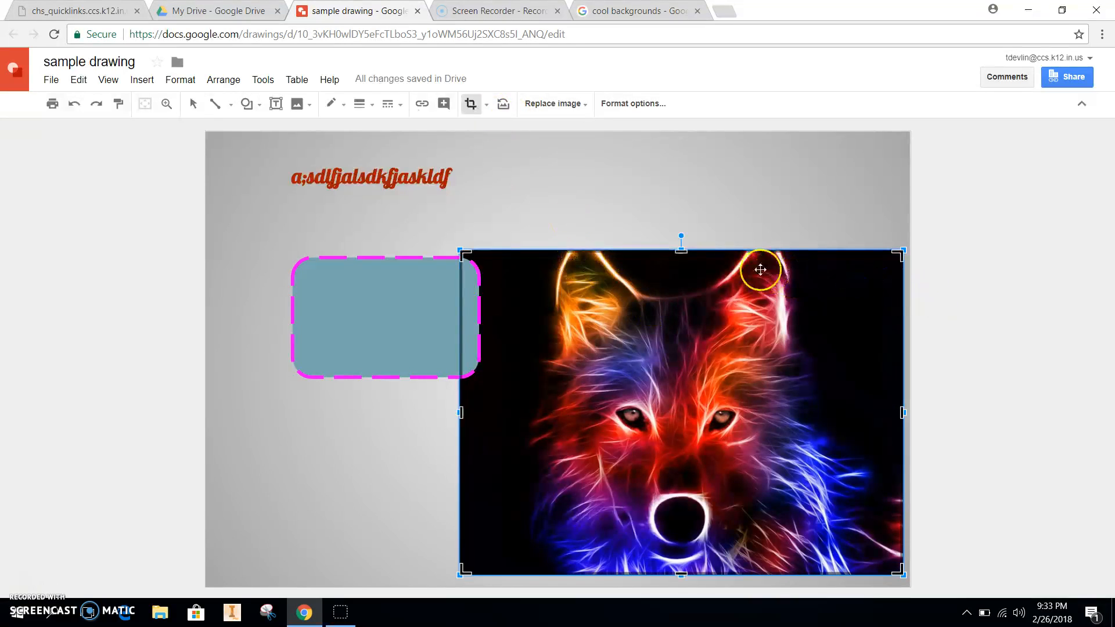
{"action": "left_click_drag", "start_coordinate": [681, 250], "coordinate": [686, 298]}
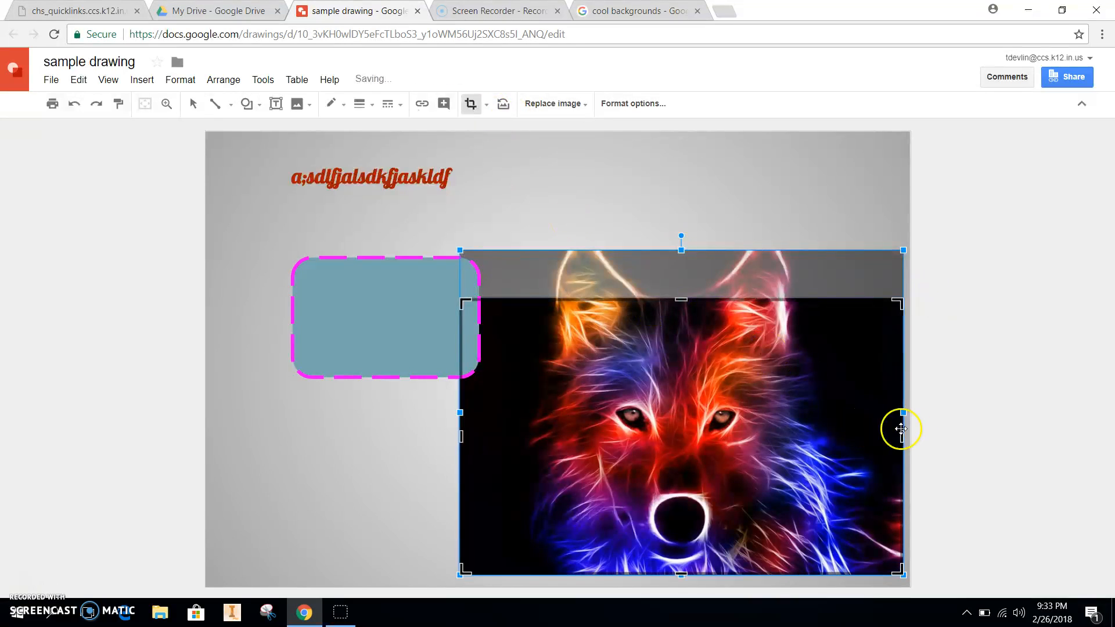
{"action": "left_click_drag", "start_coordinate": [902, 436], "coordinate": [835, 447]}
{"action": "key", "text": "Return"}
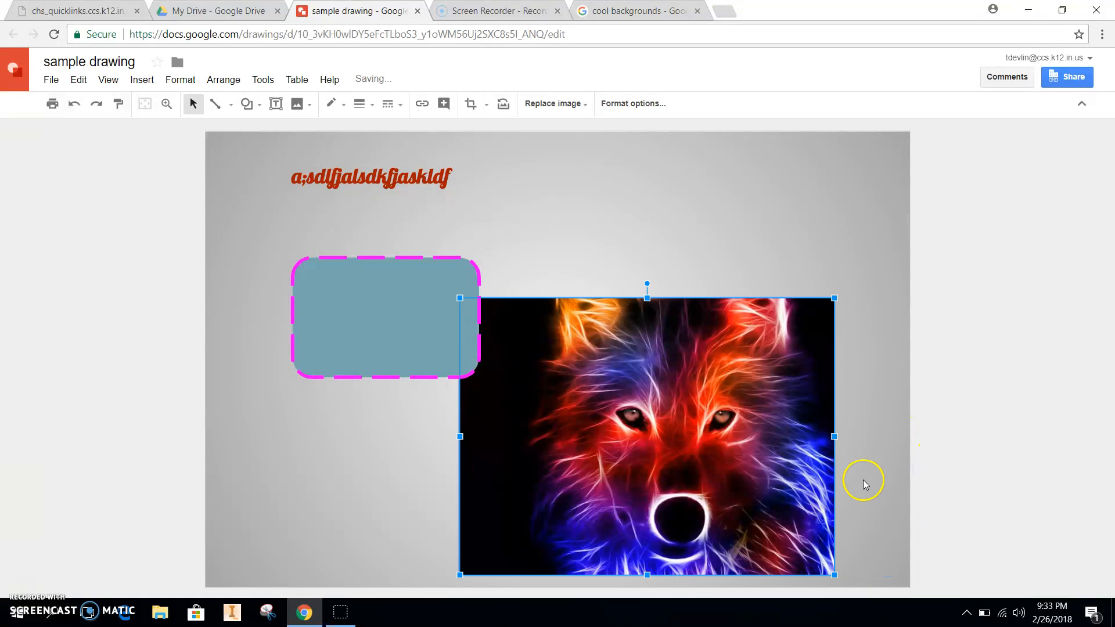
Move the cropped wolf image to the canvas's upper right and make it slightly more than half transparent
{"action": "left_click_drag", "start_coordinate": [691, 450], "coordinate": [749, 312]}
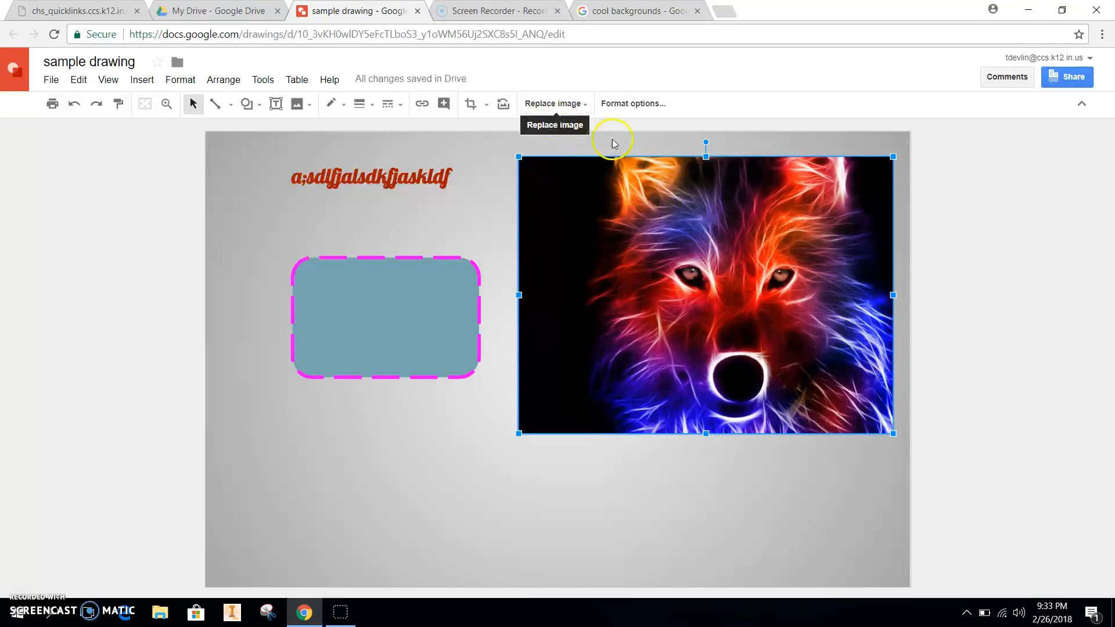
{"action": "left_click", "coordinate": [630, 104]}
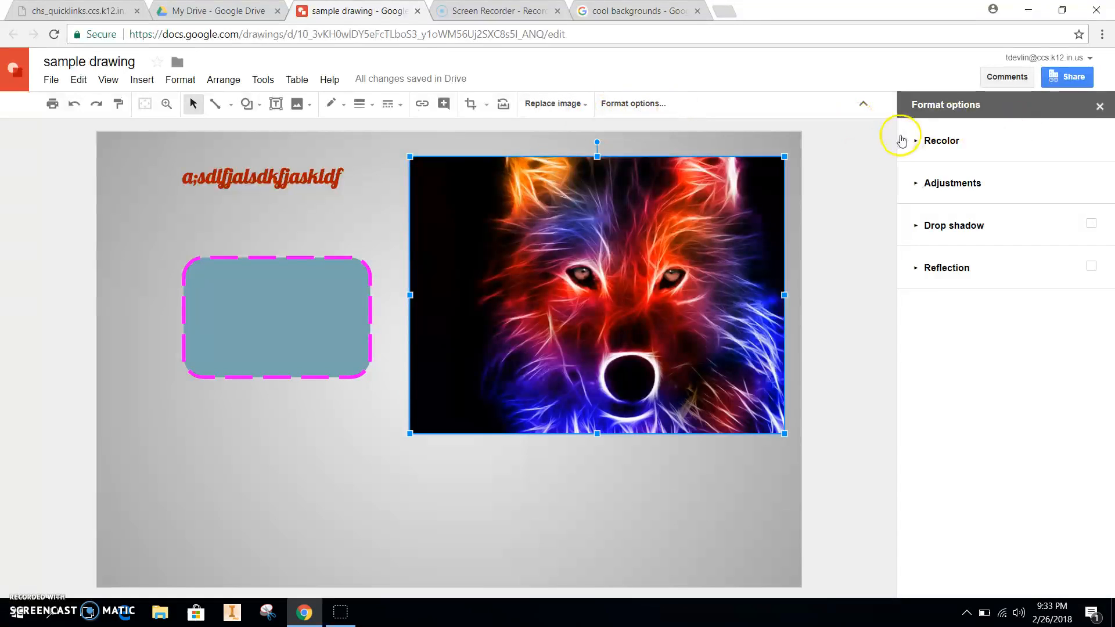
{"action": "left_click", "coordinate": [915, 183]}
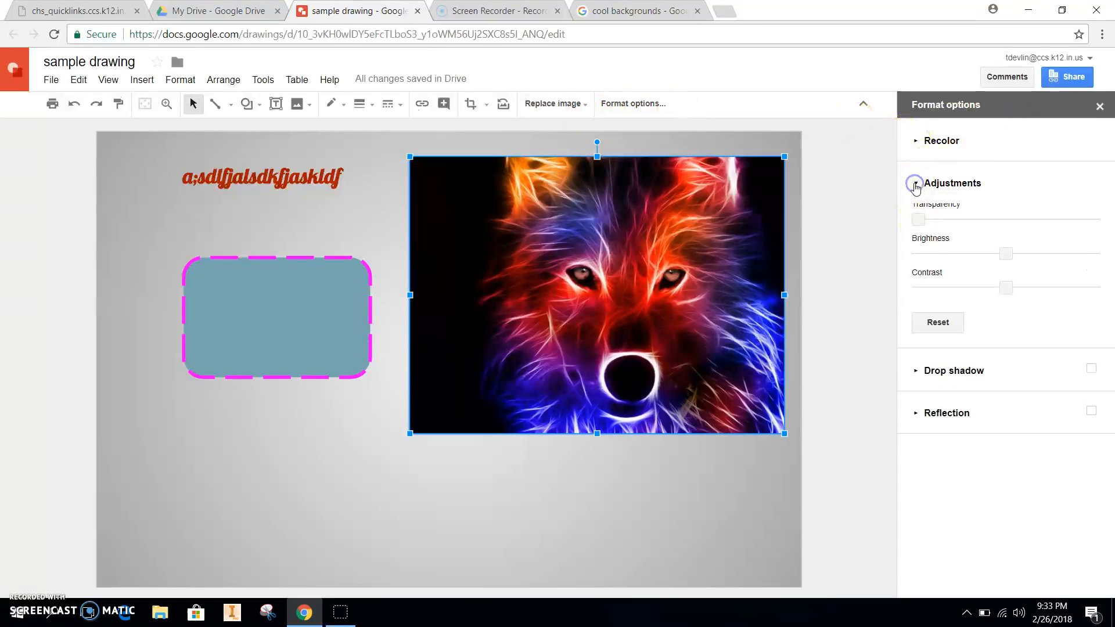
{"action": "left_click_drag", "start_coordinate": [919, 226], "coordinate": [1024, 225]}
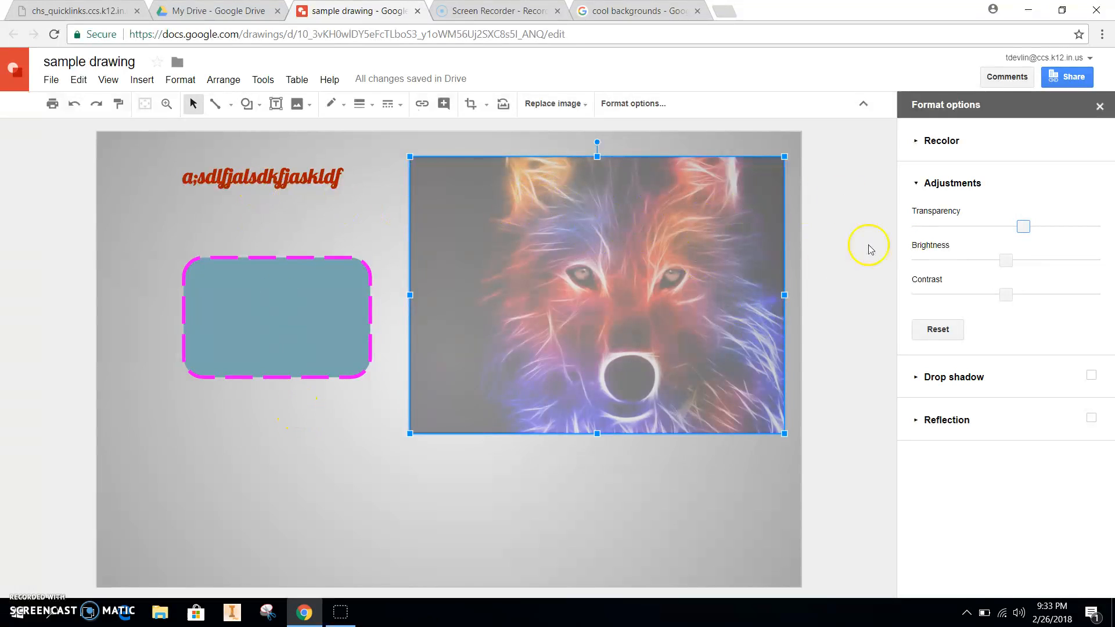
Turn on a black drop shadow for the wolf image and close its format options
{"action": "left_click", "coordinate": [914, 185]}
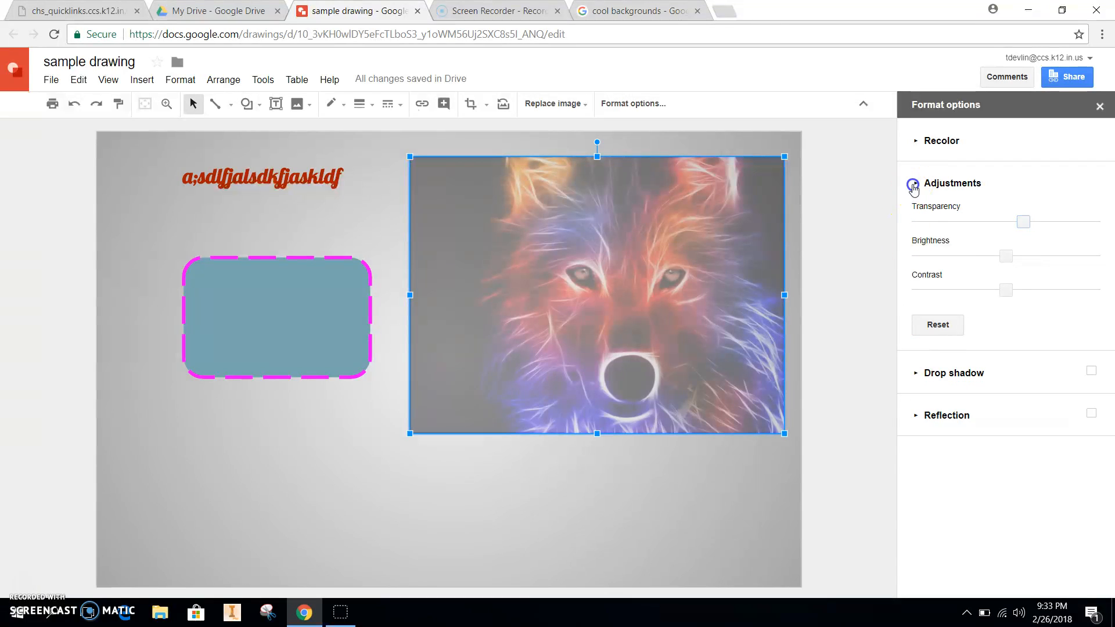
{"action": "left_click", "coordinate": [918, 227]}
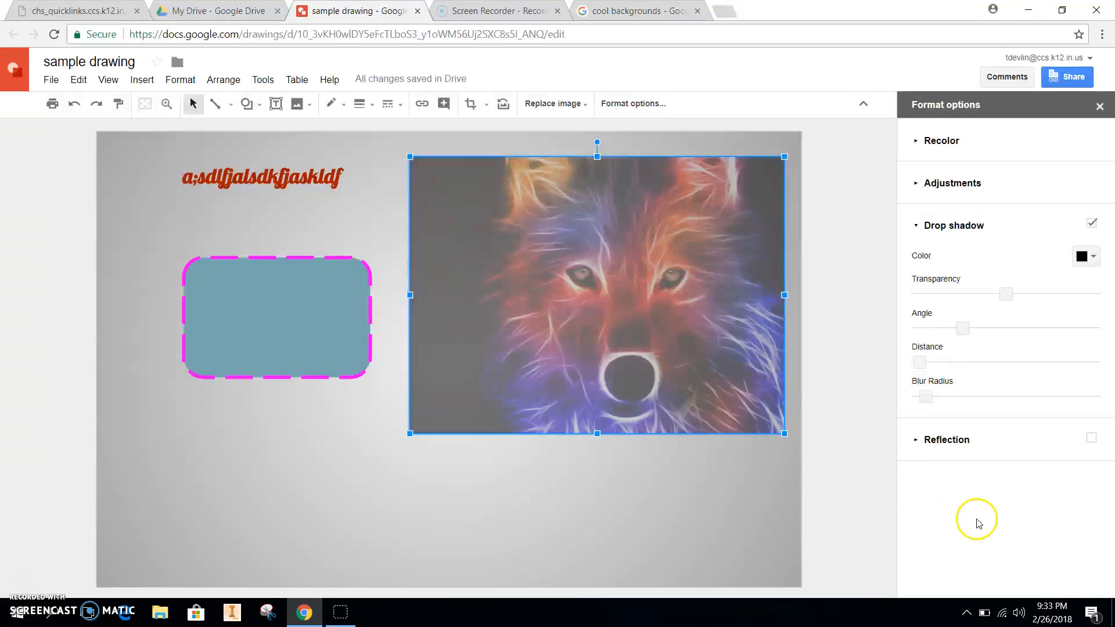
{"action": "left_click", "coordinate": [1101, 106]}
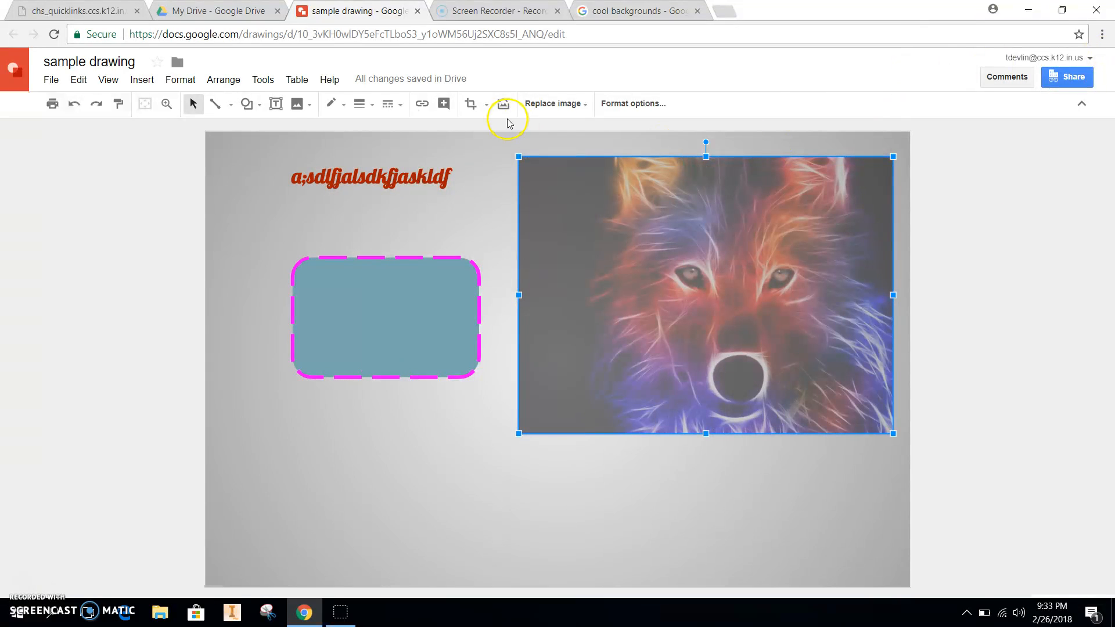
{"action": "left_click", "coordinate": [370, 223]}
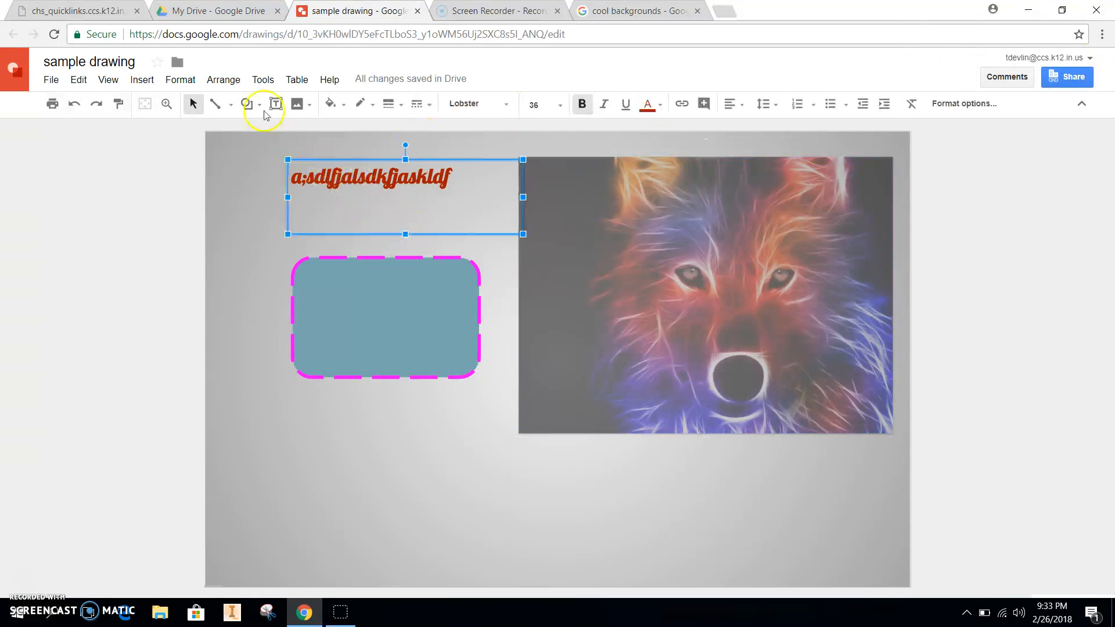
{"action": "left_click", "coordinate": [224, 80]}
{"action": "mouse_move", "coordinate": [263, 79]}
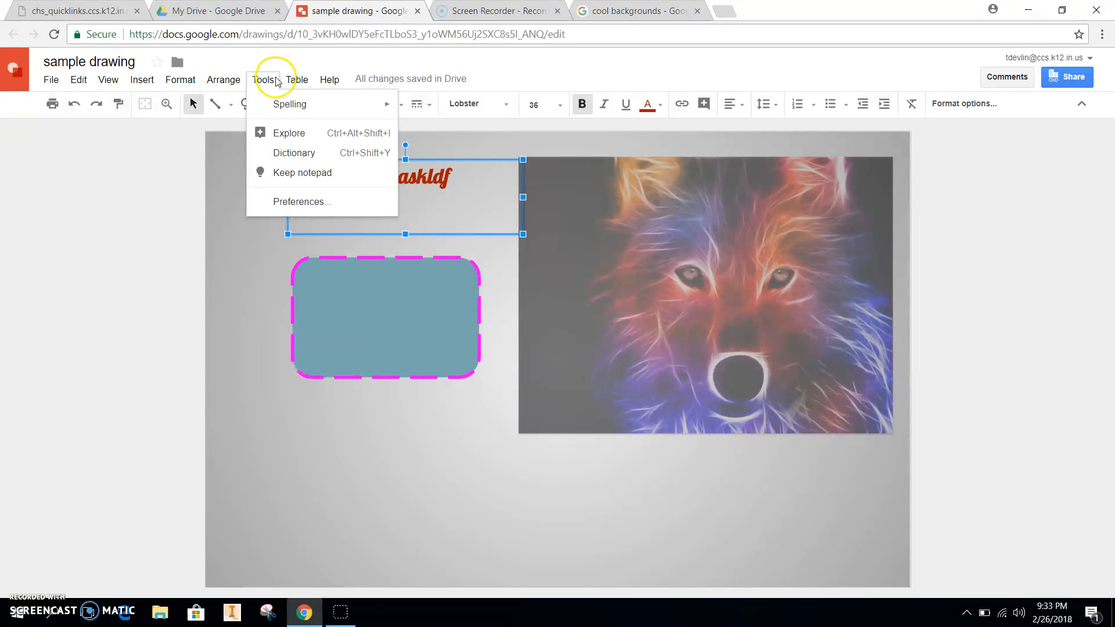
{"action": "mouse_move", "coordinate": [182, 87]}
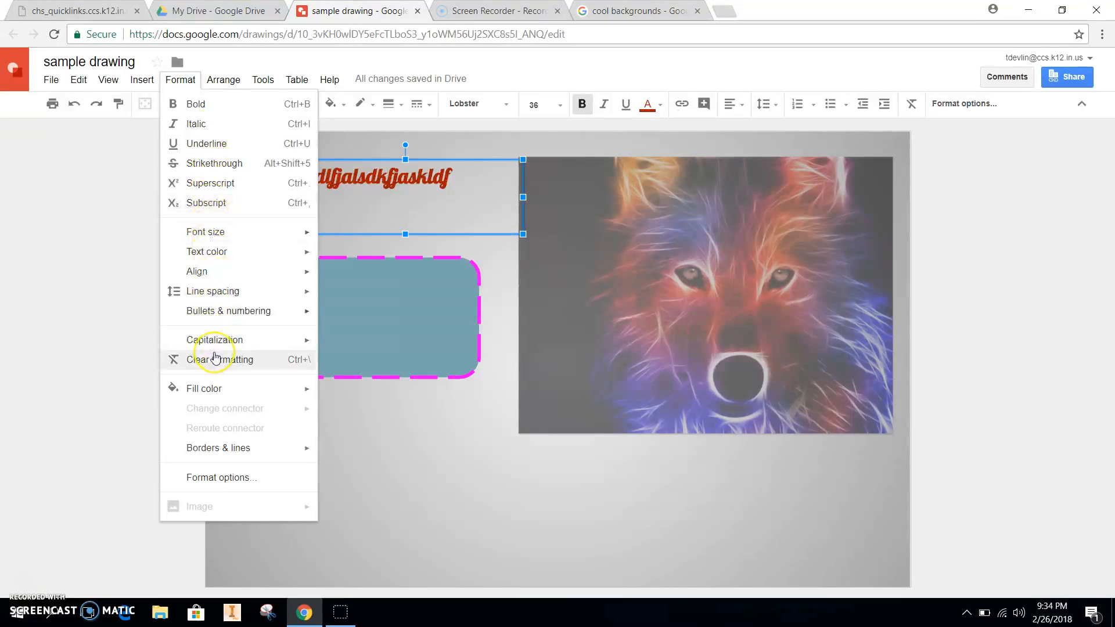
{"action": "left_click", "coordinate": [452, 489]}
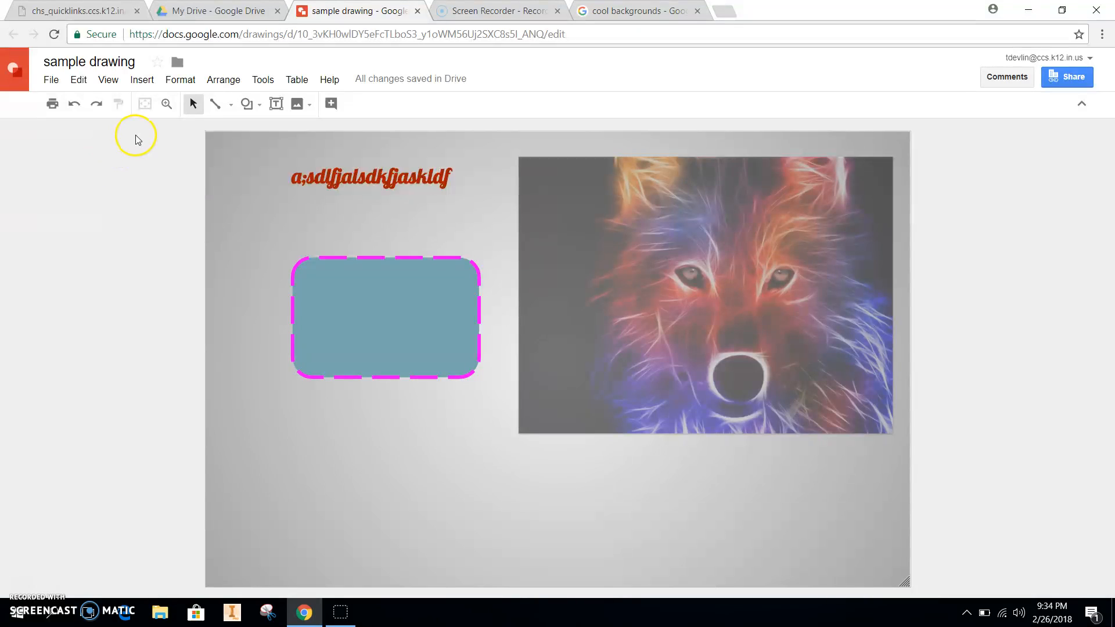
{"action": "left_click", "coordinate": [51, 80]}
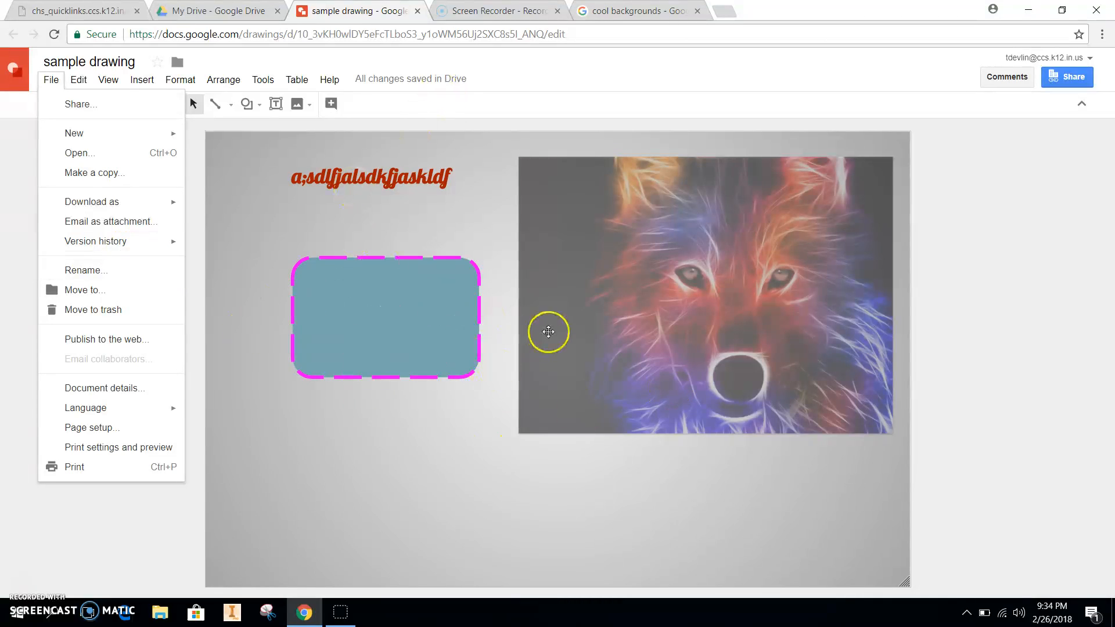
{"action": "left_click", "coordinate": [658, 228]}
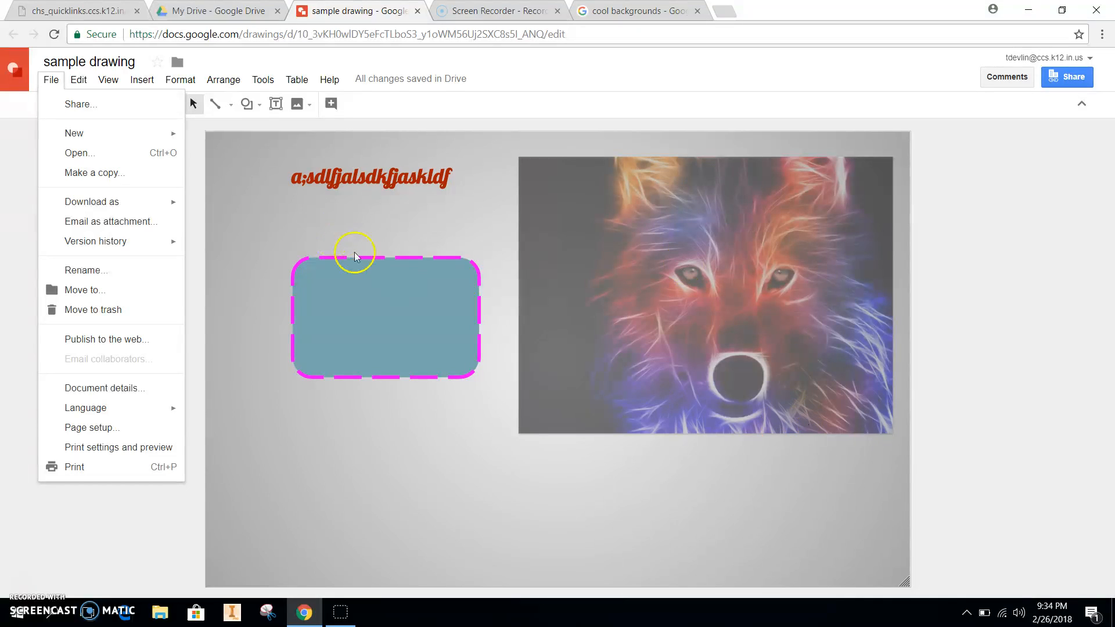
{"action": "left_click", "coordinate": [373, 303]}
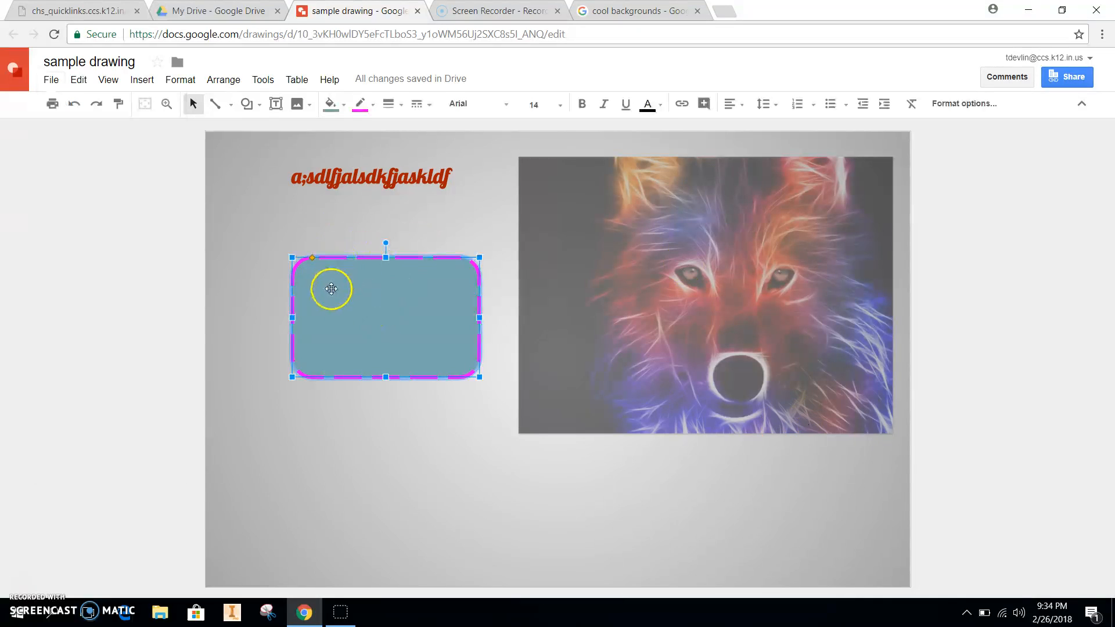